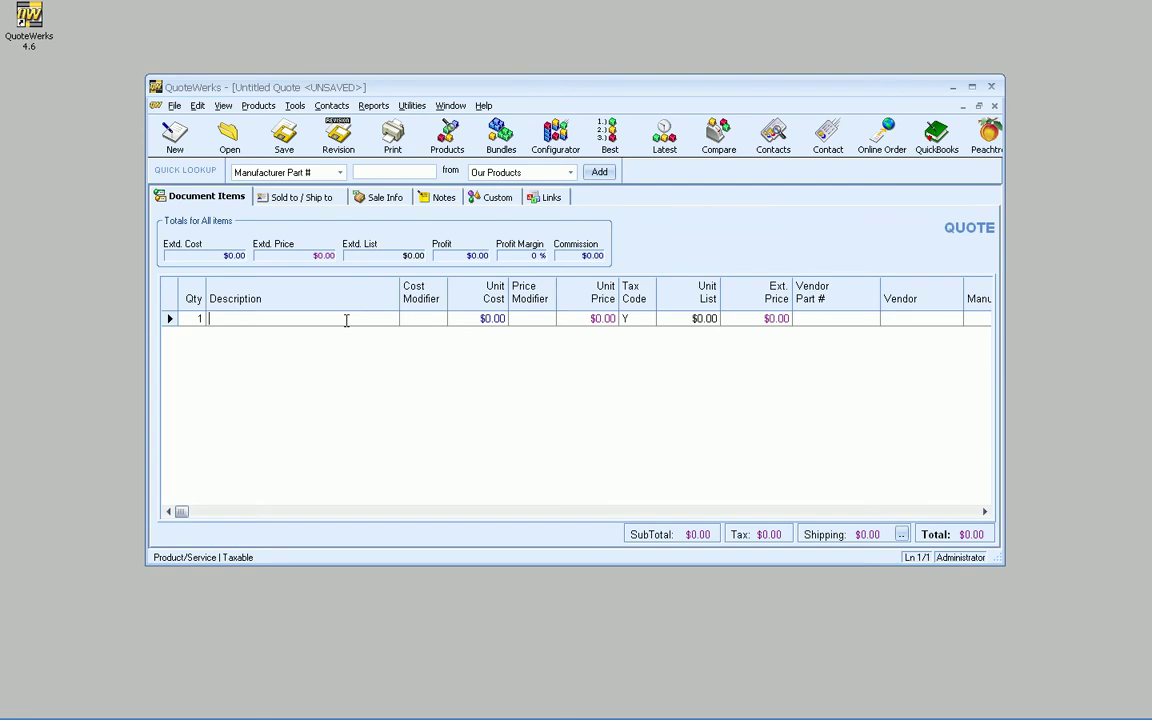
- Add the Mitsubishi Diamond WD-65838 65" 3D TV ($1,799) from the Specials folder to the quote
{"action": "left_click", "coordinate": [343, 318]}
{"action": "left_click", "coordinate": [442, 130]}
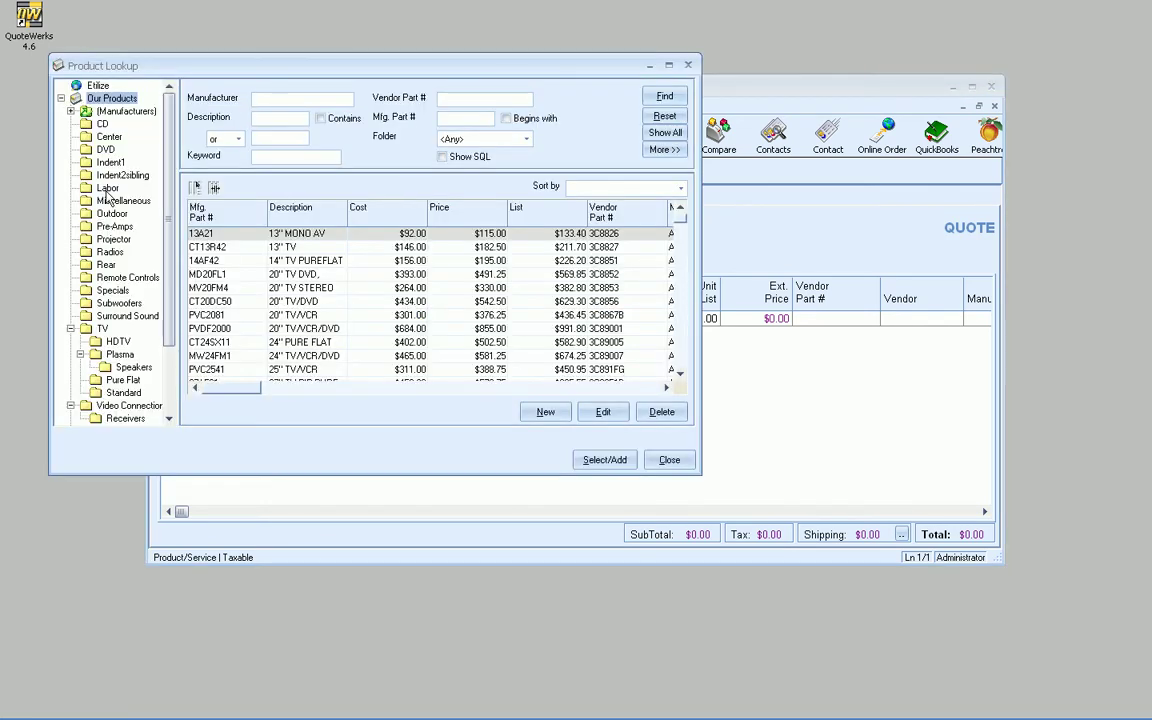
{"action": "left_click", "coordinate": [110, 290]}
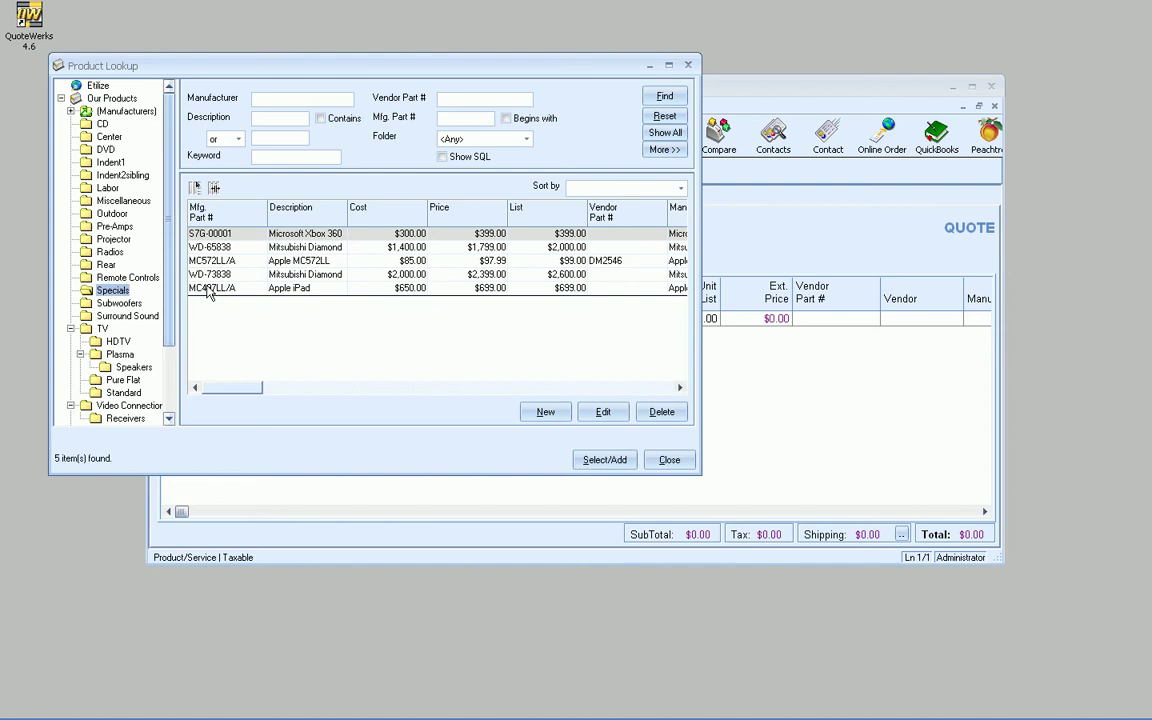
{"action": "right_click", "coordinate": [318, 249]}
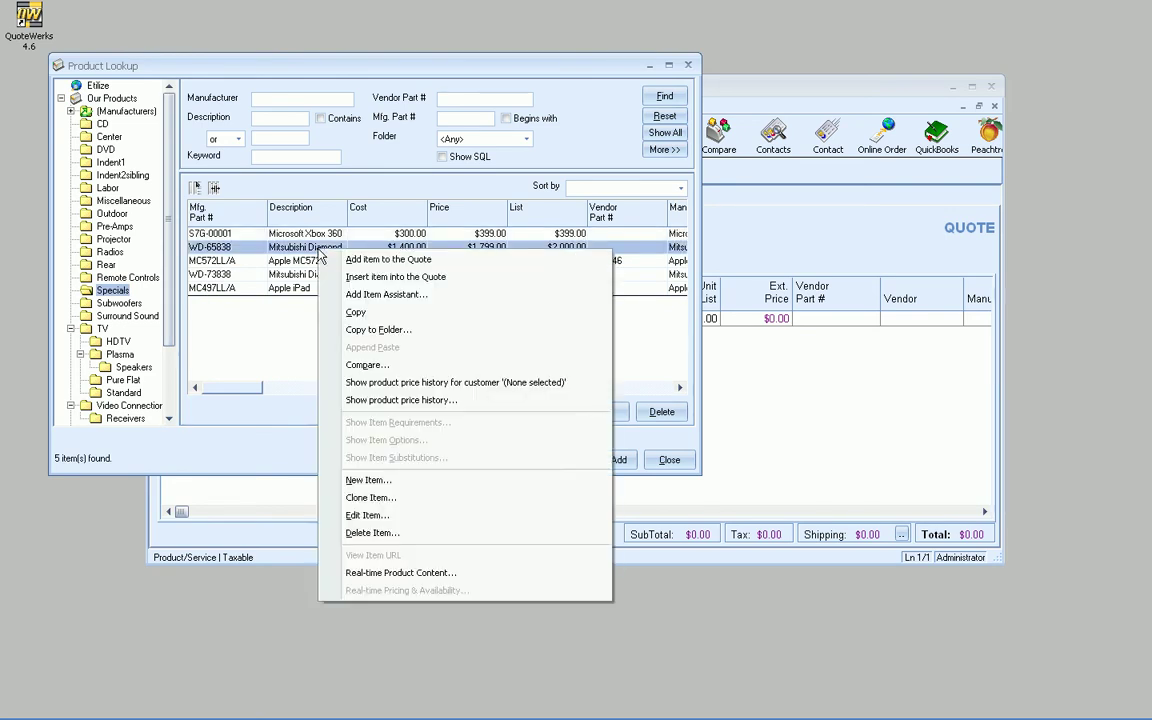
{"action": "left_click", "coordinate": [366, 260]}
{"action": "left_click", "coordinate": [665, 461]}
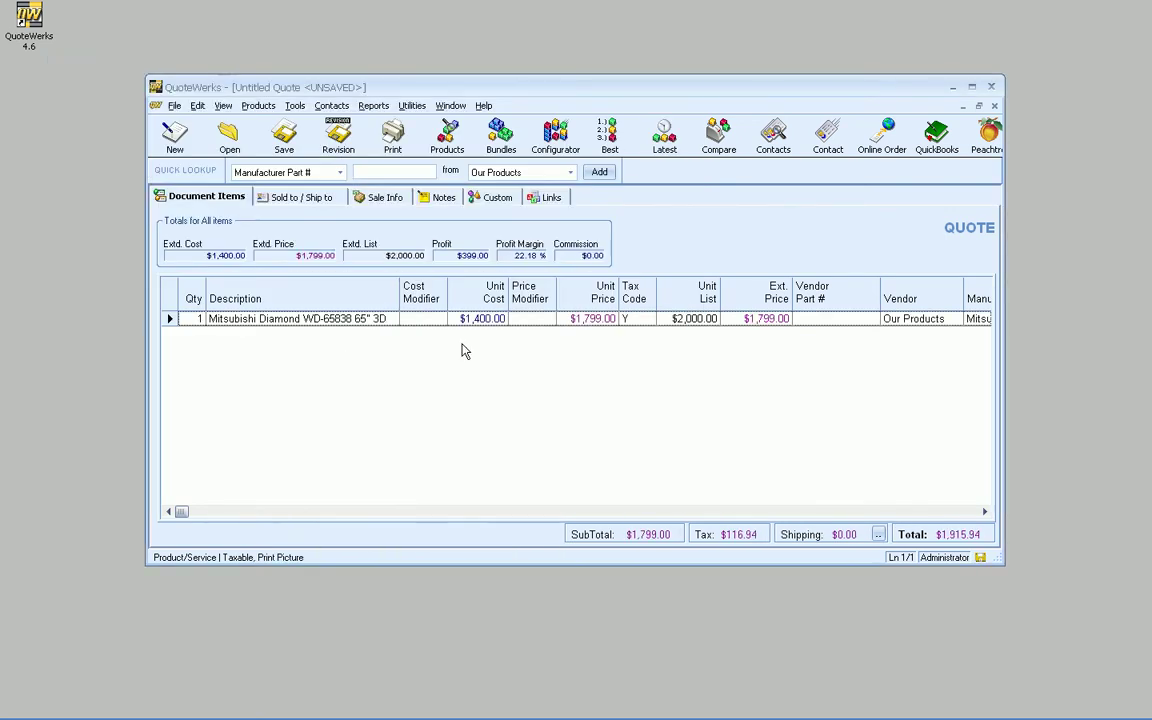
{"action": "left_click", "coordinate": [345, 319]}
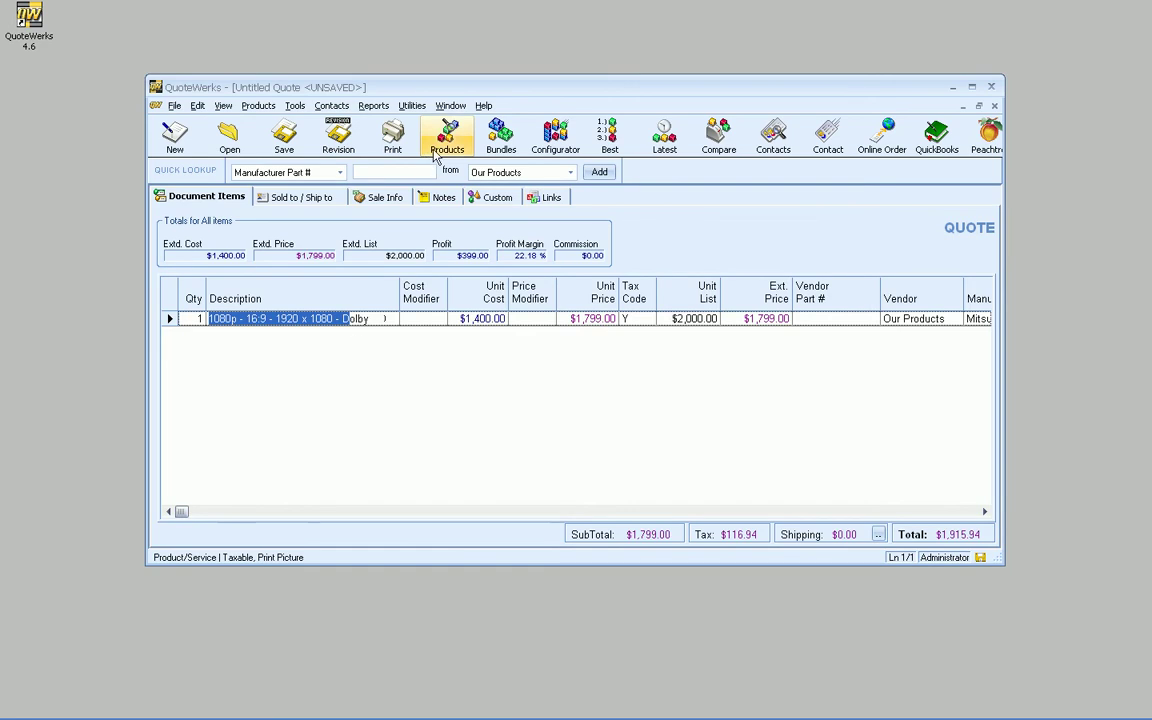
- Preview the printed quote, scroll through it, then close the preview
{"action": "left_click", "coordinate": [393, 147]}
{"action": "left_click", "coordinate": [718, 196]}
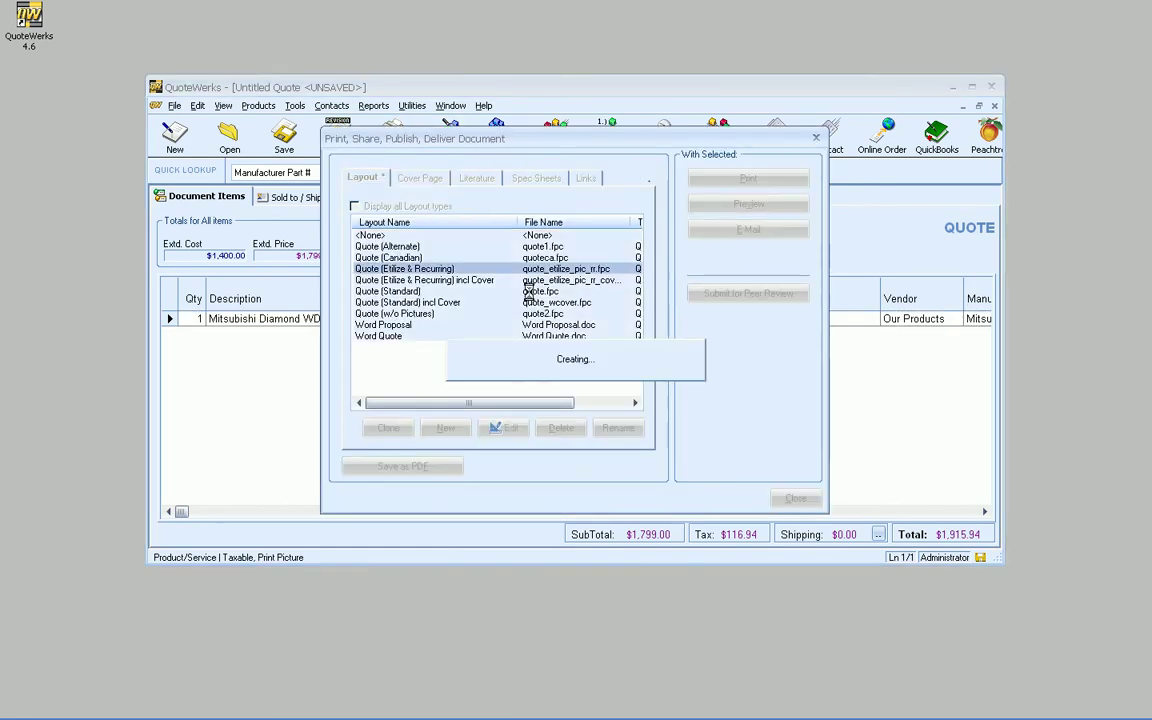
{"action": "scroll", "coordinate": [533, 328], "scroll_direction": "down", "scroll_amount": 3}
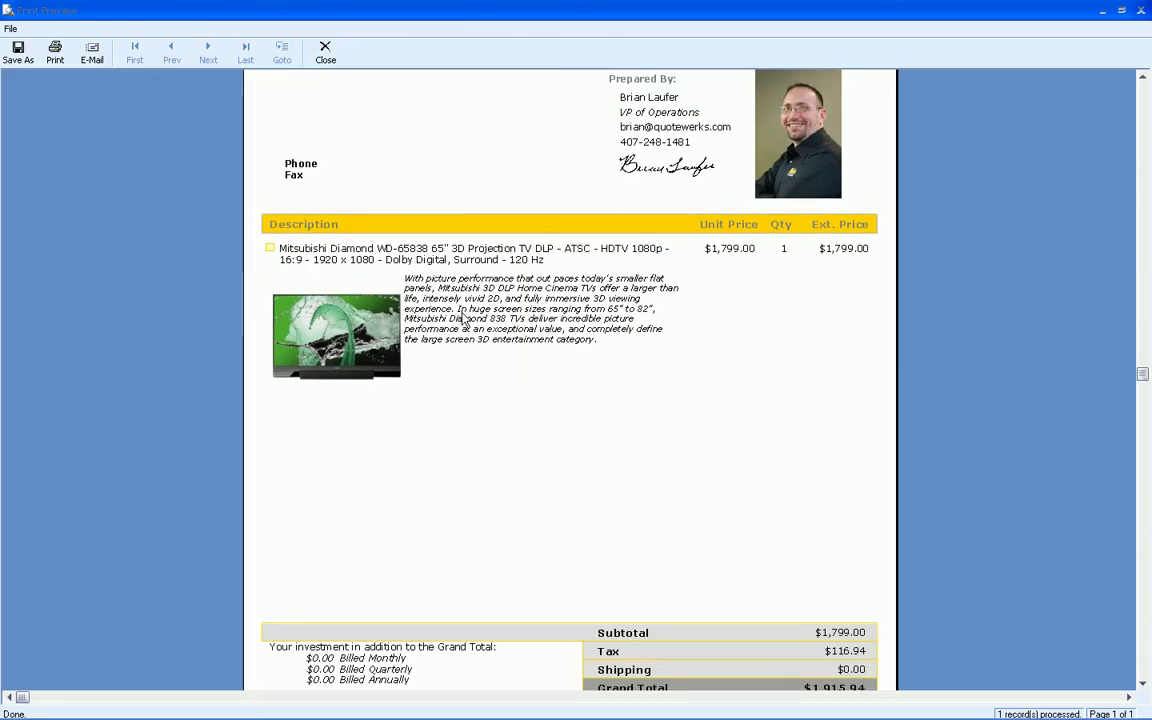
{"action": "left_click", "coordinate": [325, 53]}
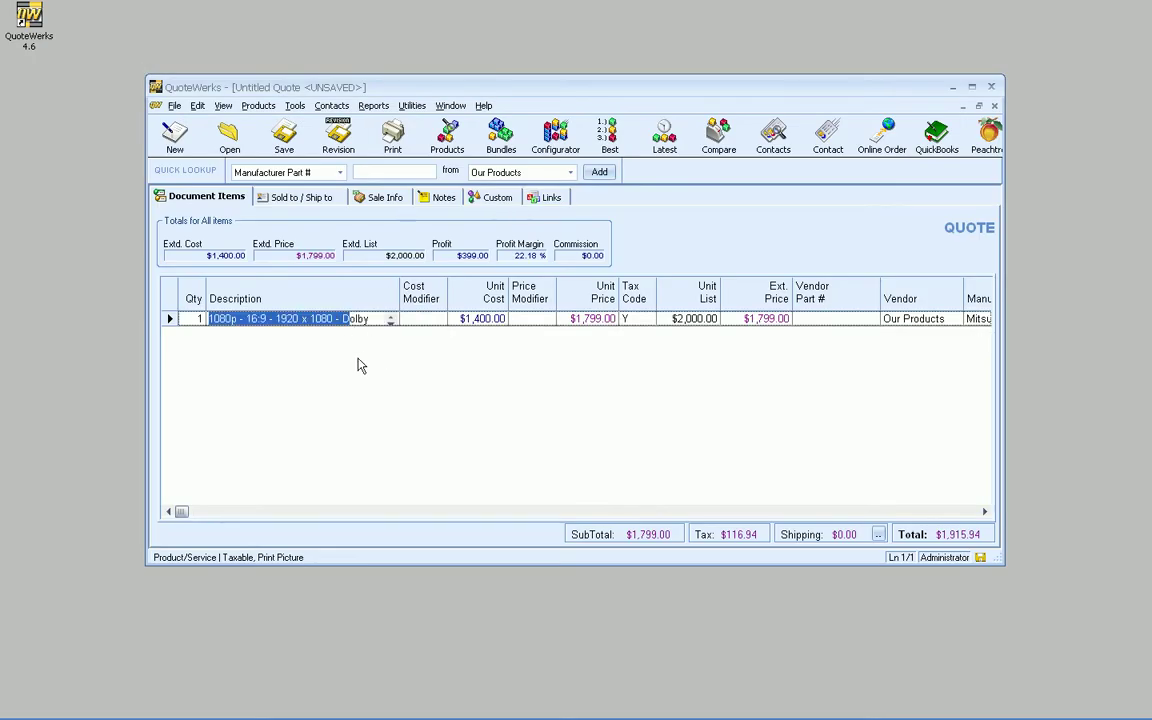
- Insert a 'Living Room' comment line above the Mitsubishi TV and a $1,799.00 SubTotal line after it
{"action": "left_click", "coordinate": [240, 320]}
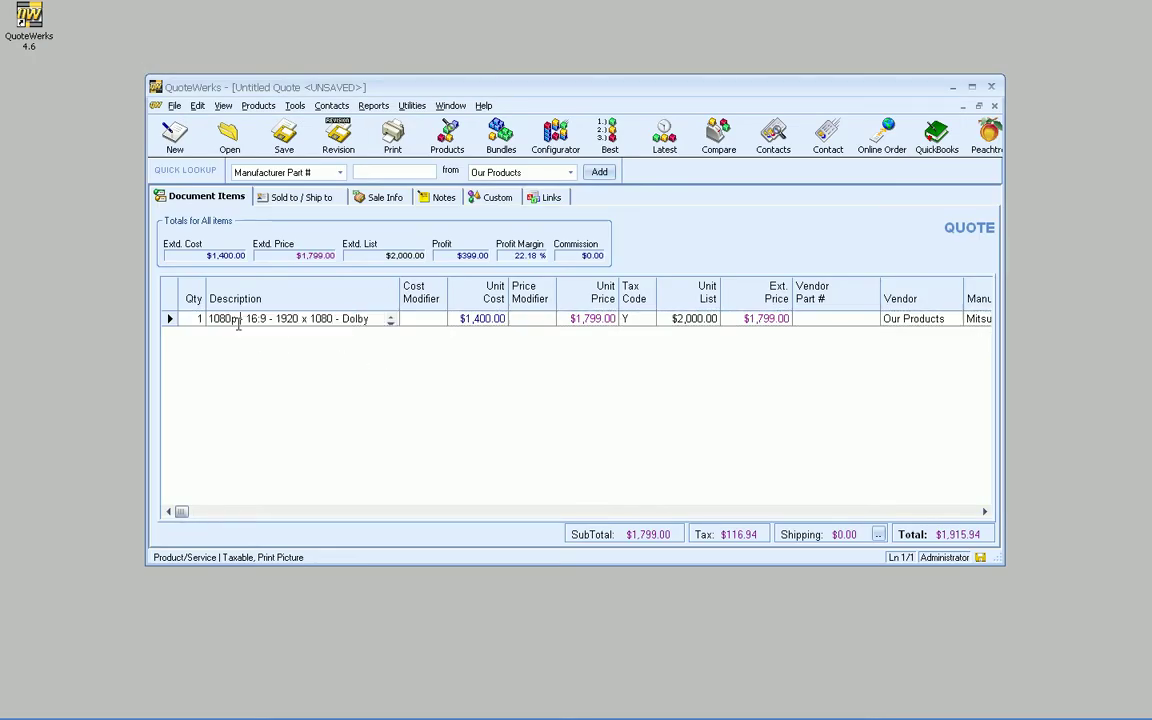
{"action": "right_click", "coordinate": [240, 322]}
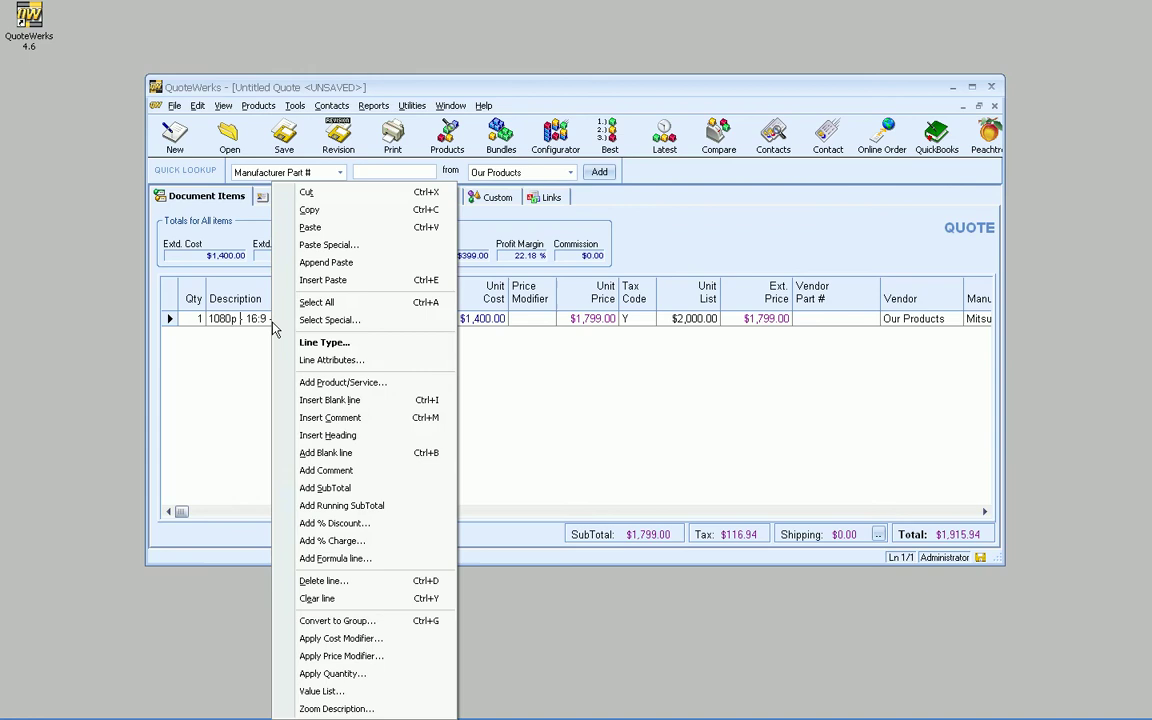
{"action": "left_click", "coordinate": [340, 417]}
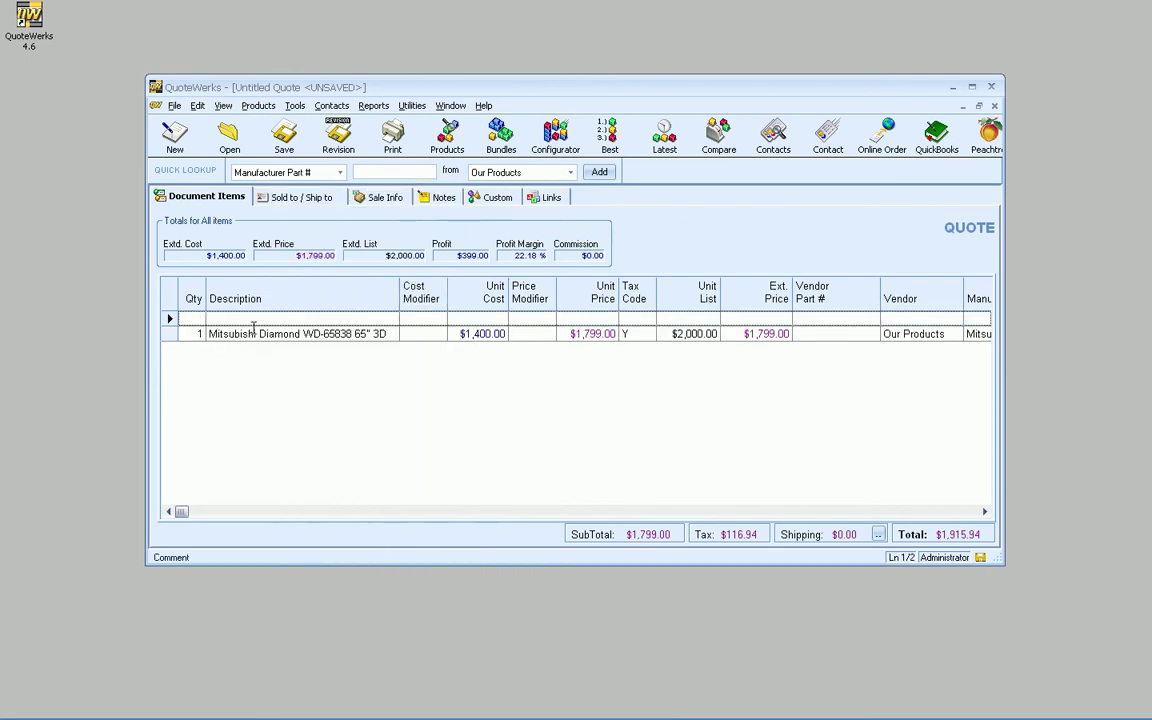
{"action": "type", "text": "L"}
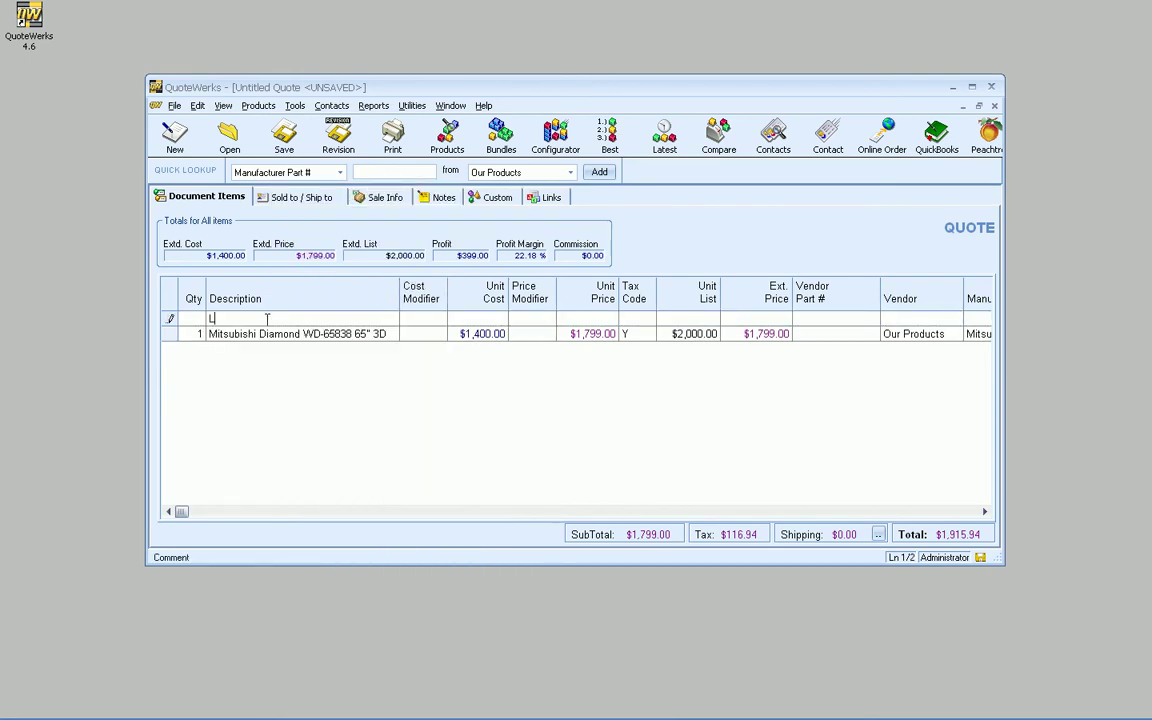
{"action": "type", "text": "iving Room"}
{"action": "right_click", "coordinate": [310, 333]}
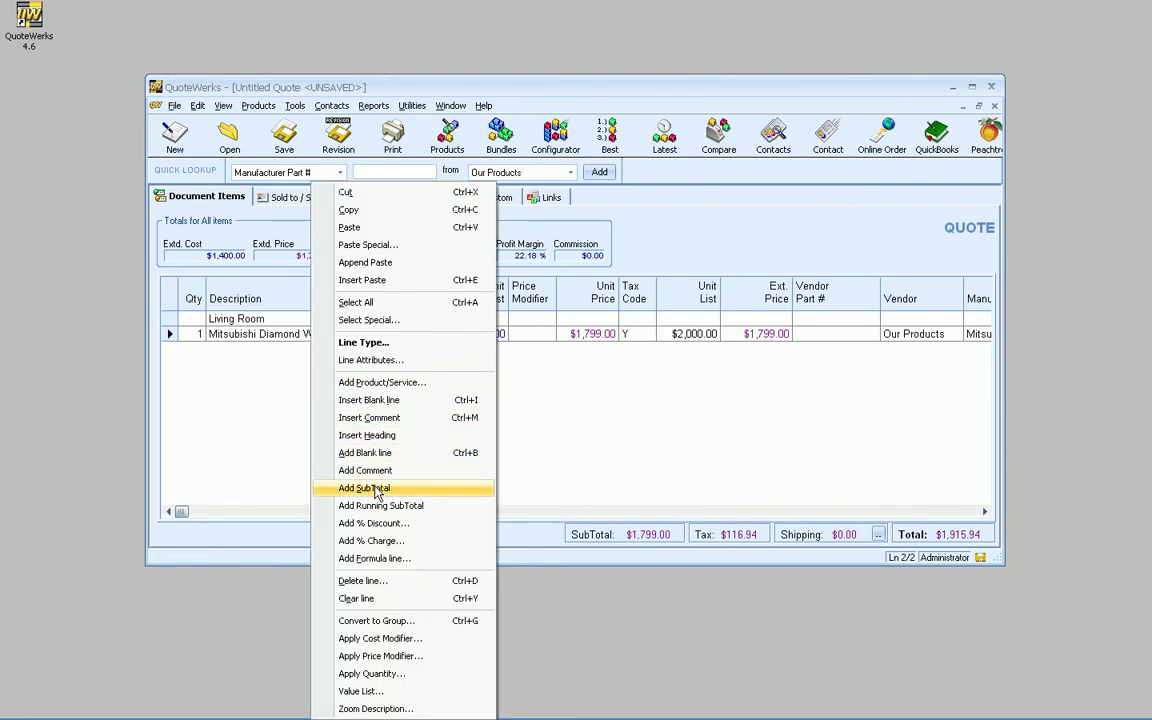
{"action": "left_click", "coordinate": [376, 491]}
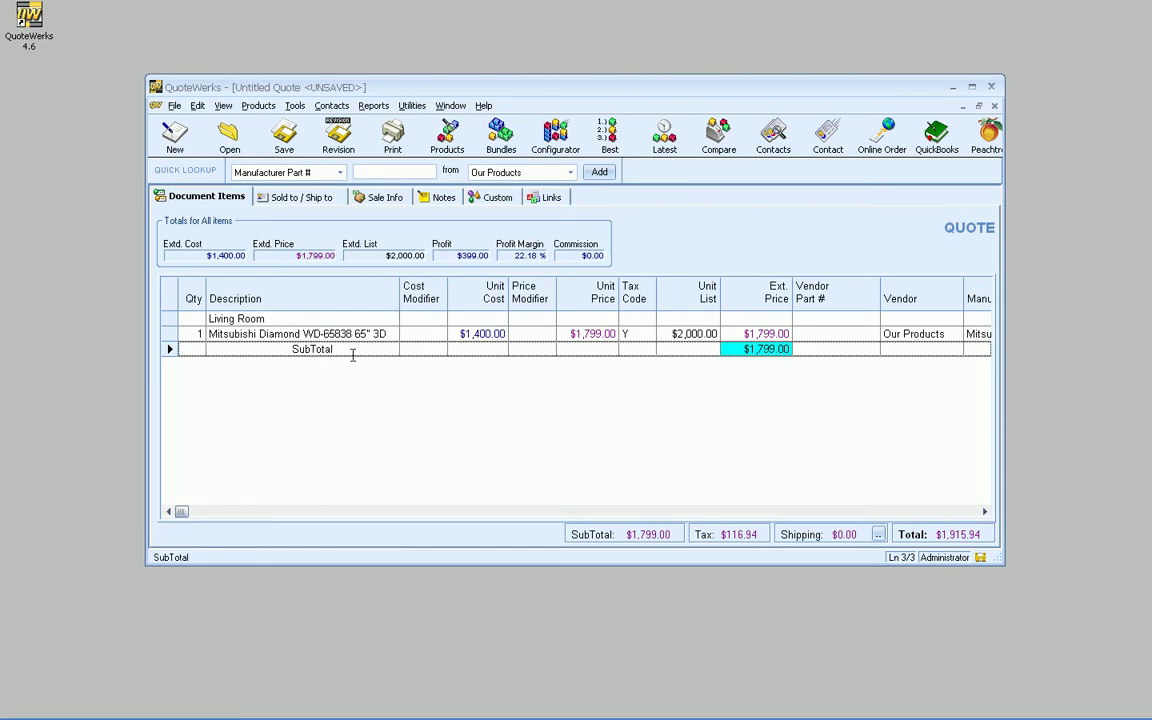
{"action": "left_click", "coordinate": [392, 138]}
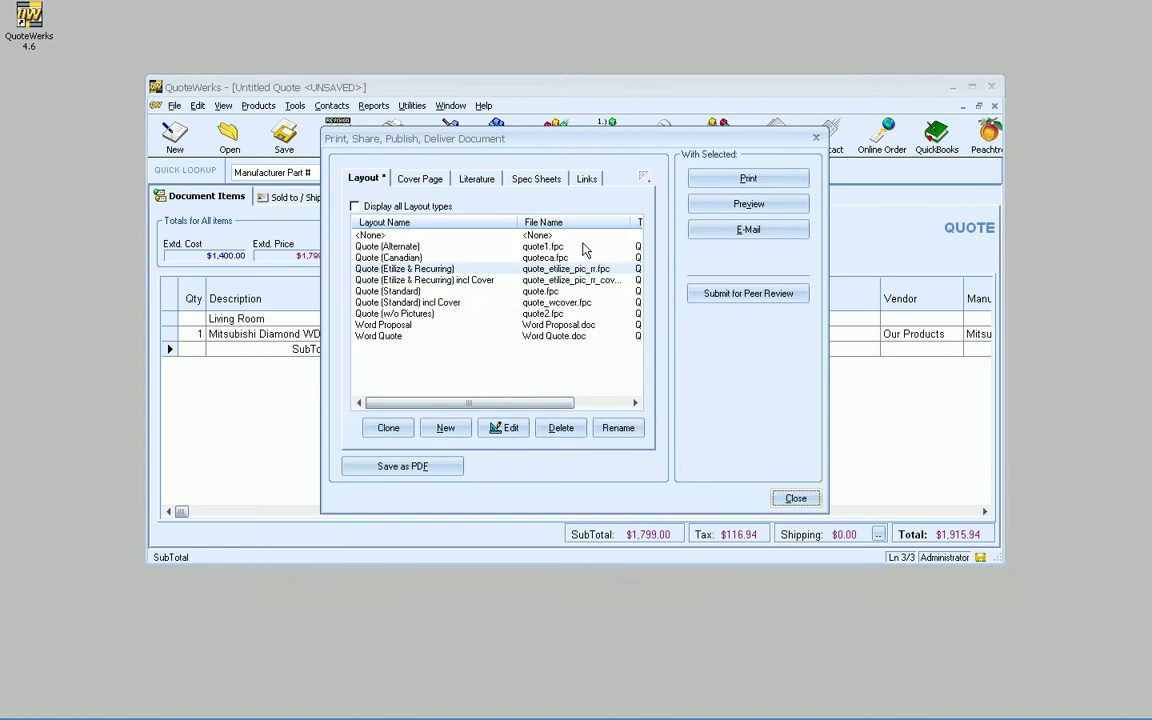
{"action": "left_click", "coordinate": [726, 205]}
{"action": "scroll", "coordinate": [572, 372], "scroll_direction": "down", "scroll_amount": 3}
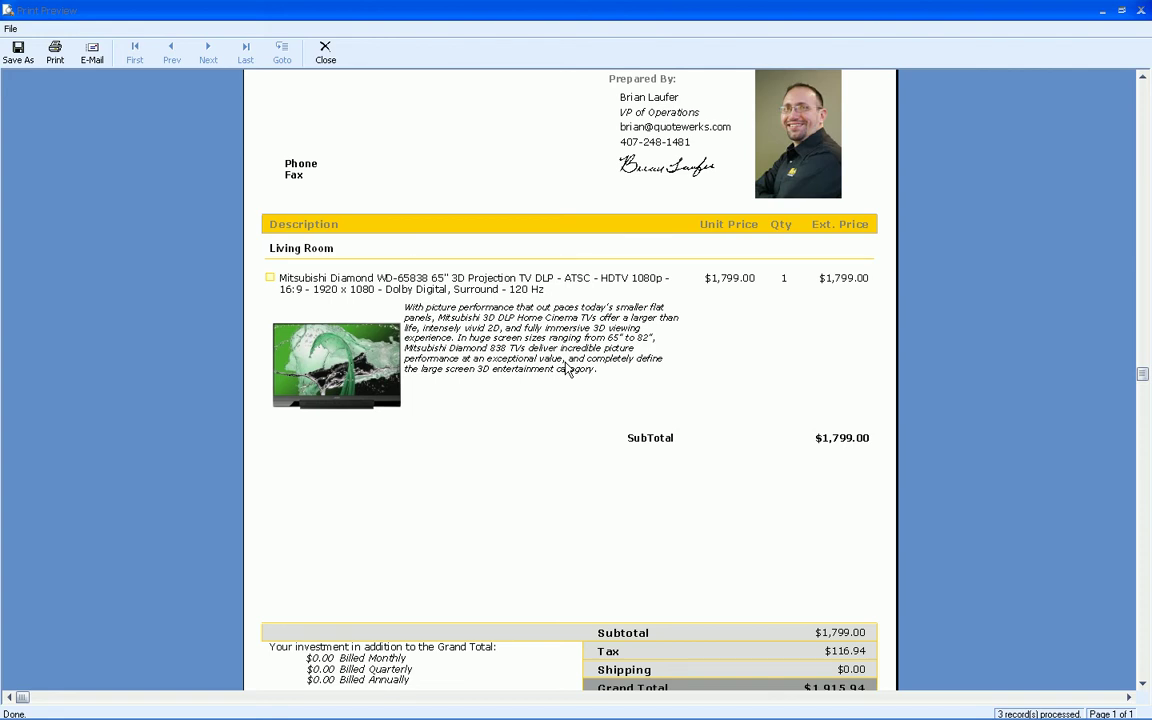
{"action": "left_click", "coordinate": [322, 50]}
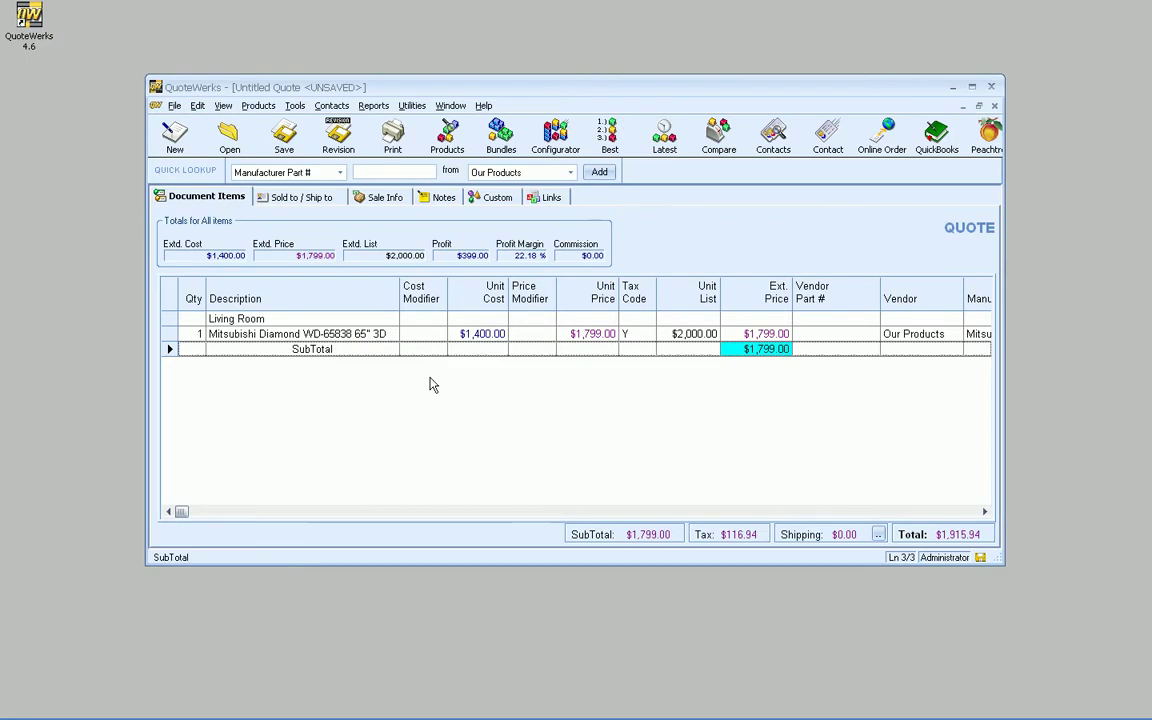
{"action": "left_click", "coordinate": [308, 333]}
{"action": "left_click", "coordinate": [300, 318]}
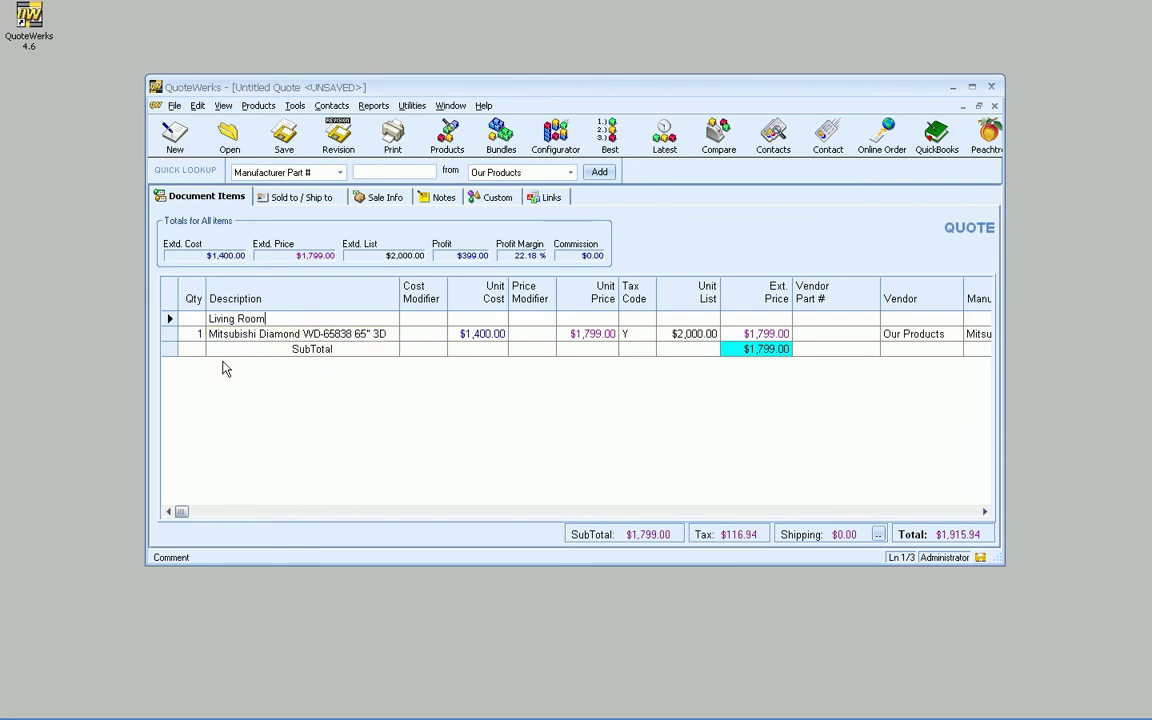
- Insert the comment 'This is the main TV viewing rooom' above the Mitsubishi TV line
{"action": "left_click", "coordinate": [265, 333]}
{"action": "right_click", "coordinate": [265, 333]}
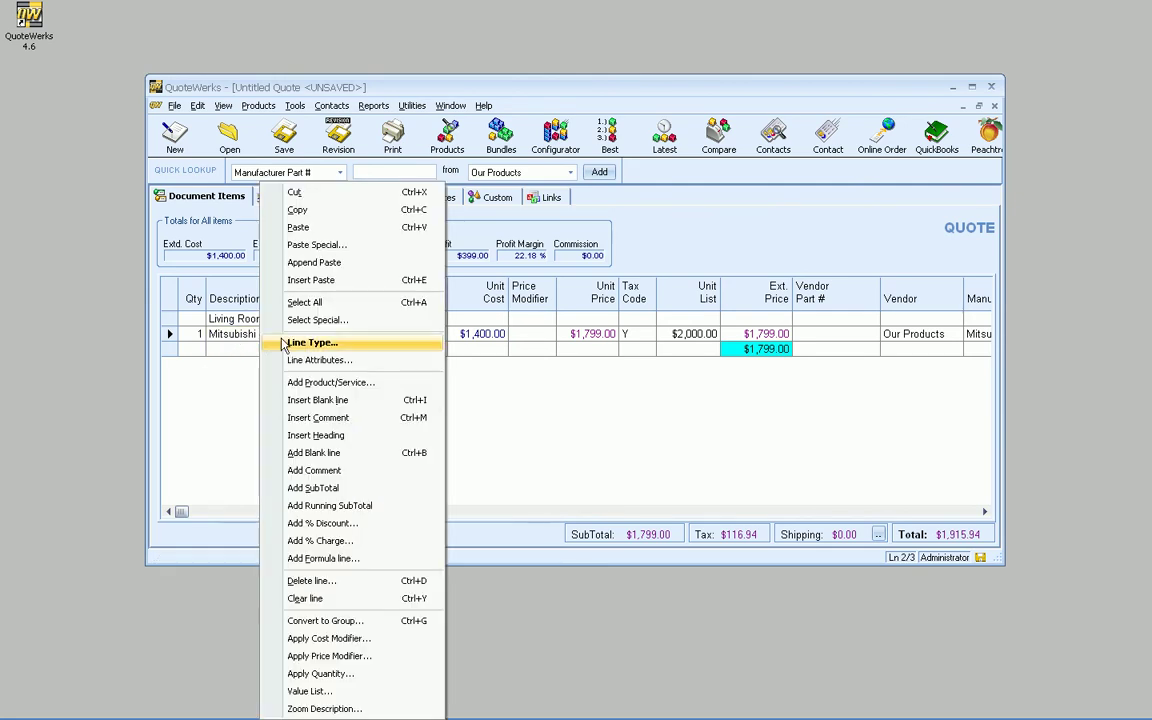
{"action": "left_click", "coordinate": [353, 418]}
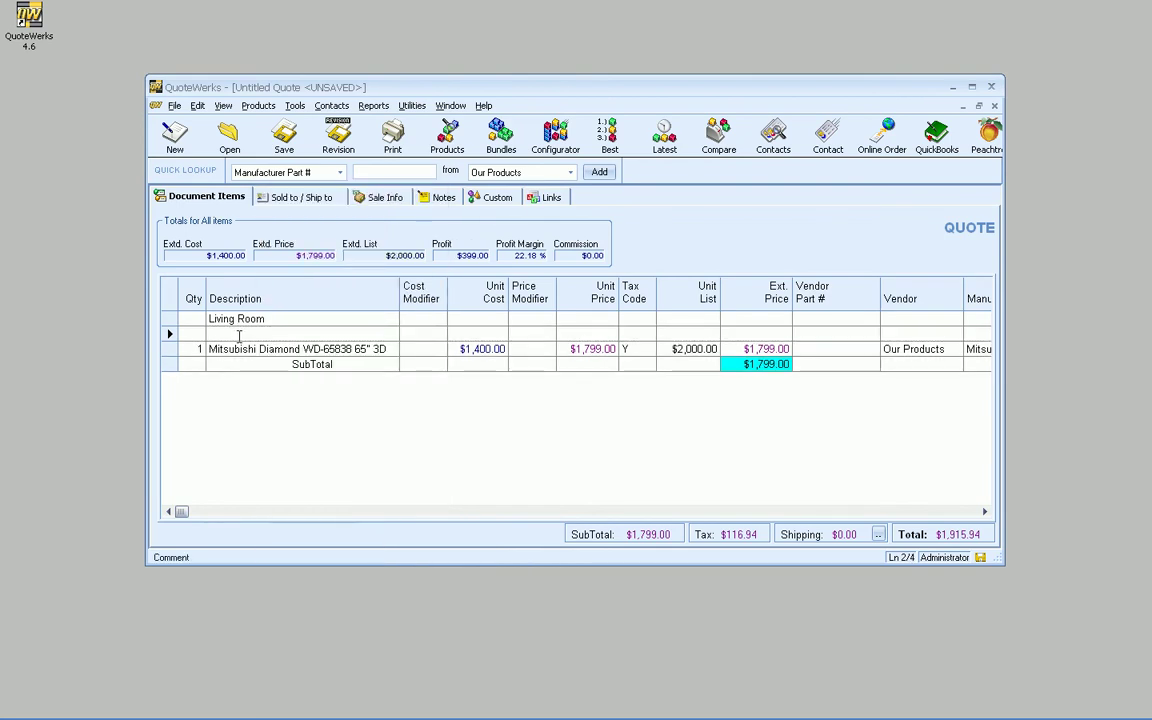
{"action": "type", "text": "Th"}
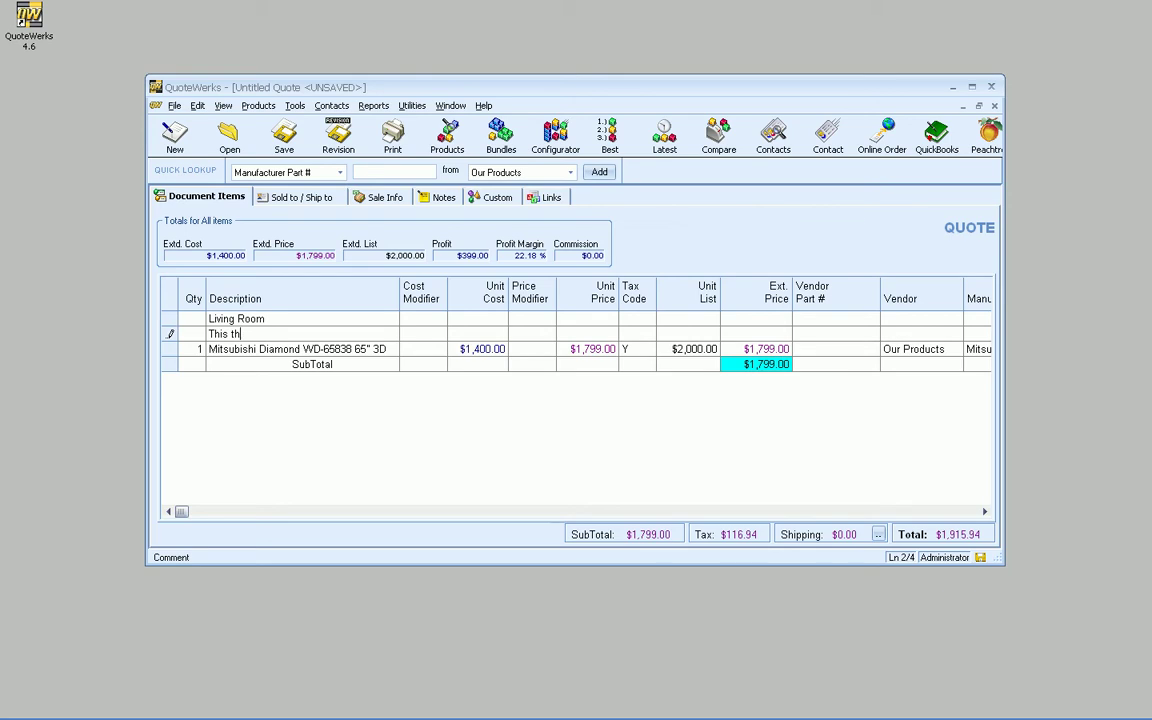
{"action": "type", "text": "is is the main TV viewing rooom.."}
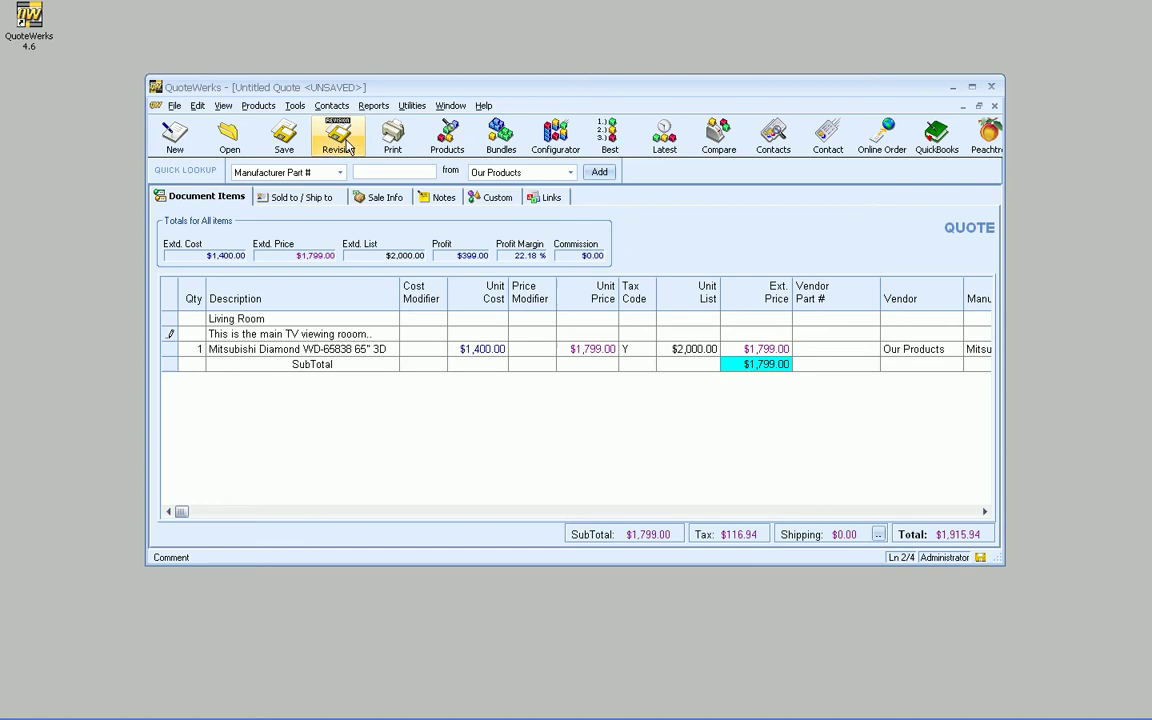
- Preview the quote in the Quote (Etilize & Recurring) layout, then close the preview
{"action": "left_click", "coordinate": [392, 135]}
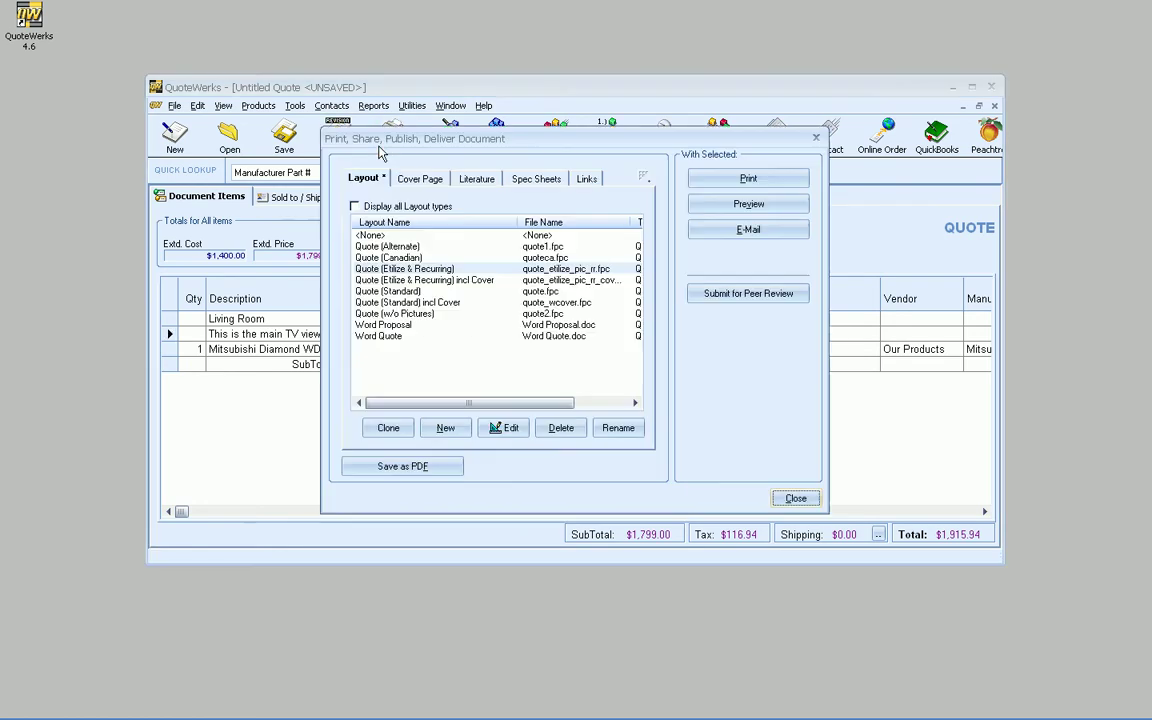
{"action": "left_click", "coordinate": [562, 270]}
{"action": "left_click", "coordinate": [748, 204]}
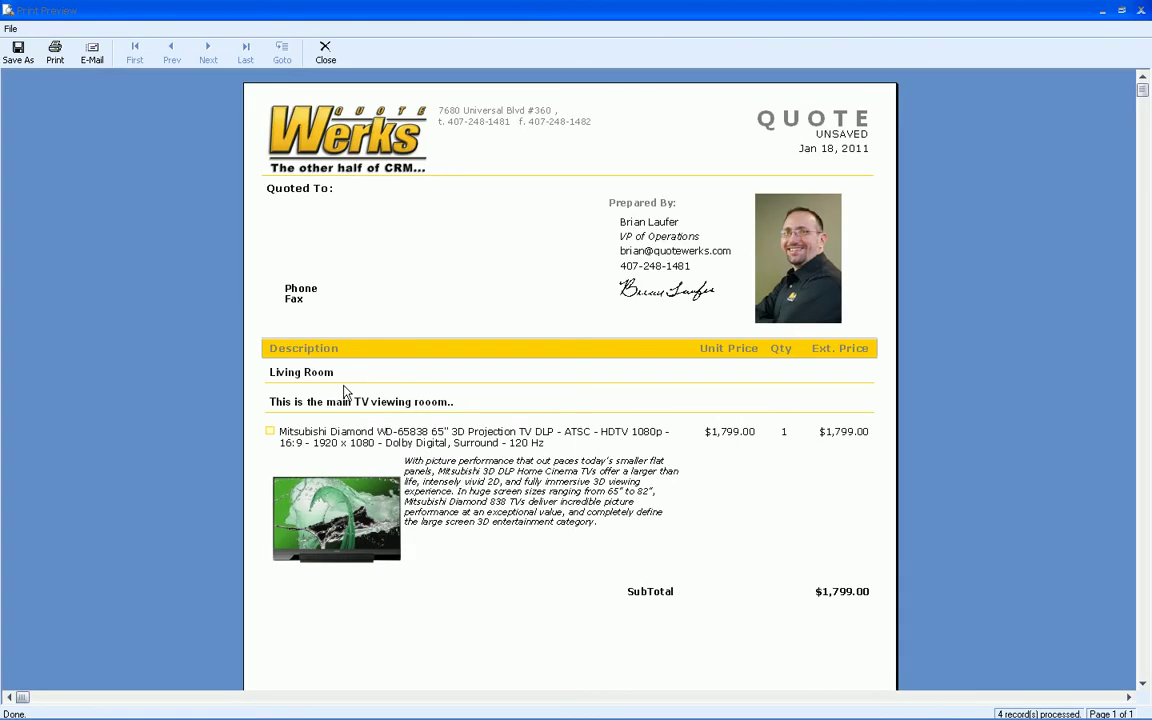
{"action": "scroll", "coordinate": [345, 375], "scroll_direction": "down", "scroll_amount": 1}
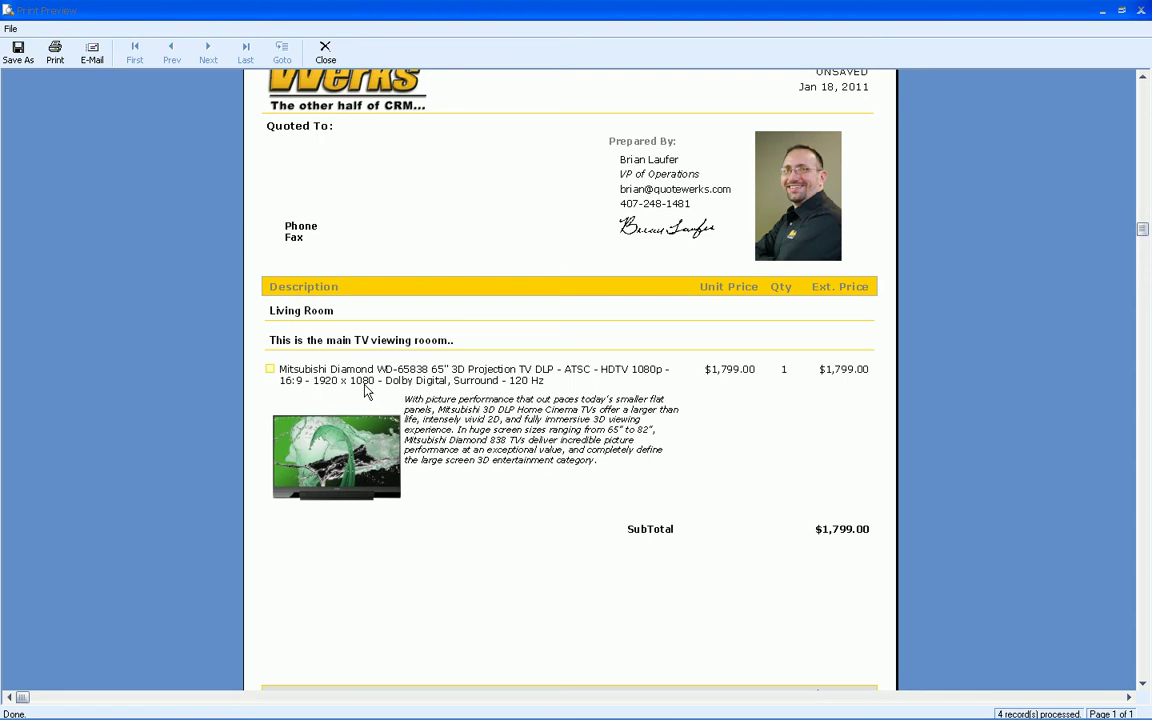
{"action": "left_click", "coordinate": [325, 52]}
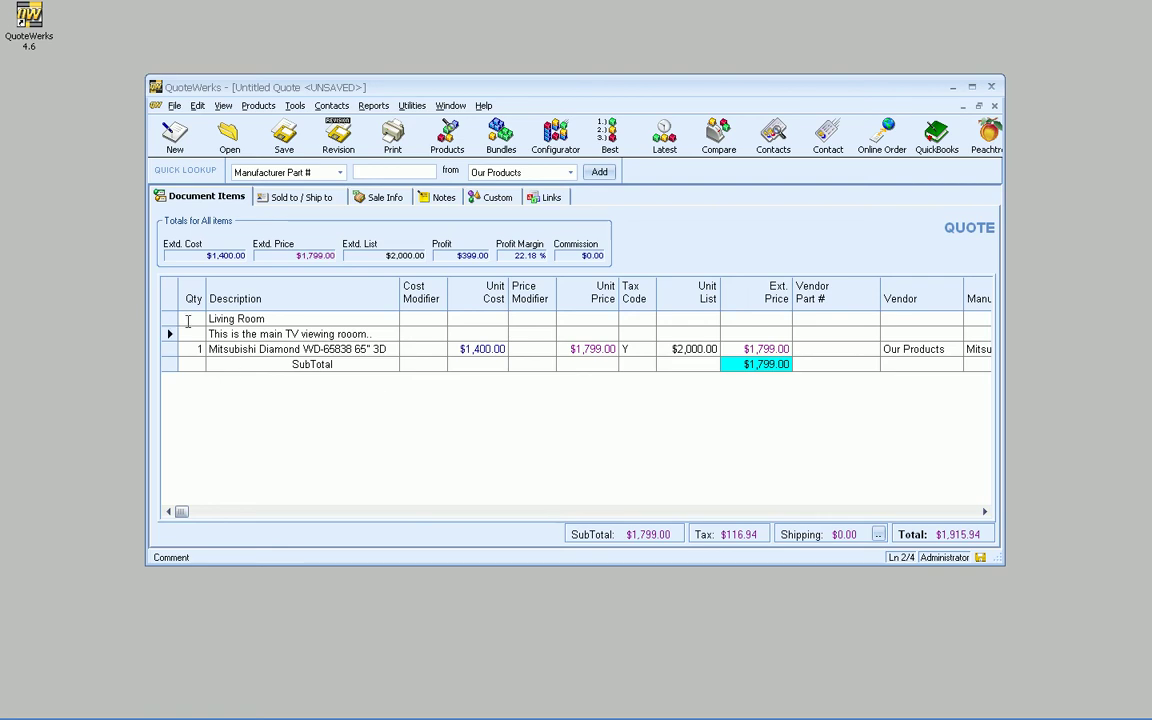
- Change the Living Room line's type to Heading
{"action": "left_click", "coordinate": [169, 318]}
{"action": "right_click", "coordinate": [168, 319]}
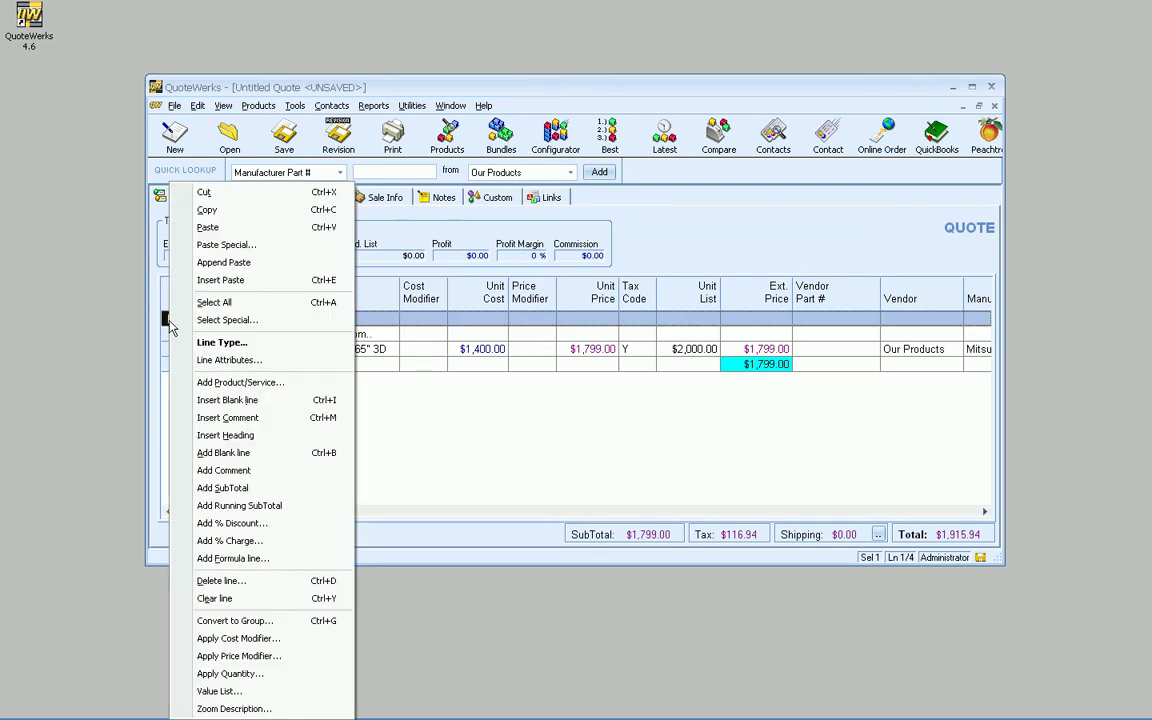
{"action": "left_click", "coordinate": [222, 342]}
{"action": "left_click", "coordinate": [561, 352]}
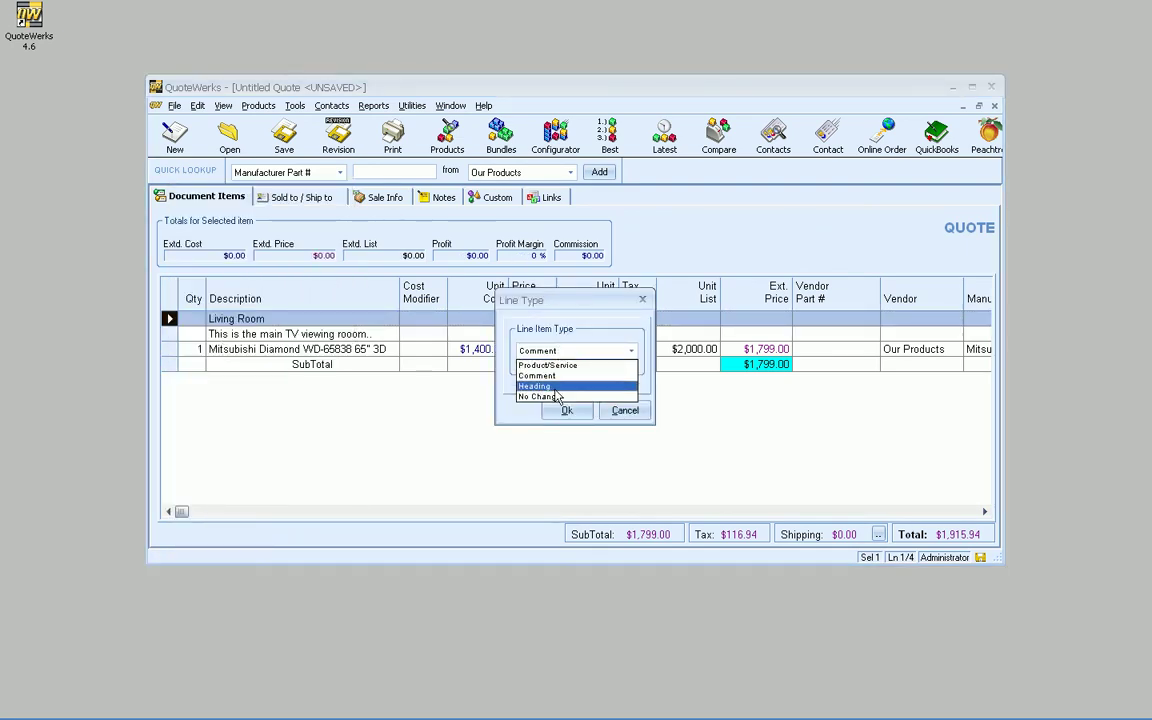
{"action": "left_click", "coordinate": [530, 389]}
{"action": "left_click", "coordinate": [549, 412]}
{"action": "left_click", "coordinate": [238, 349]}
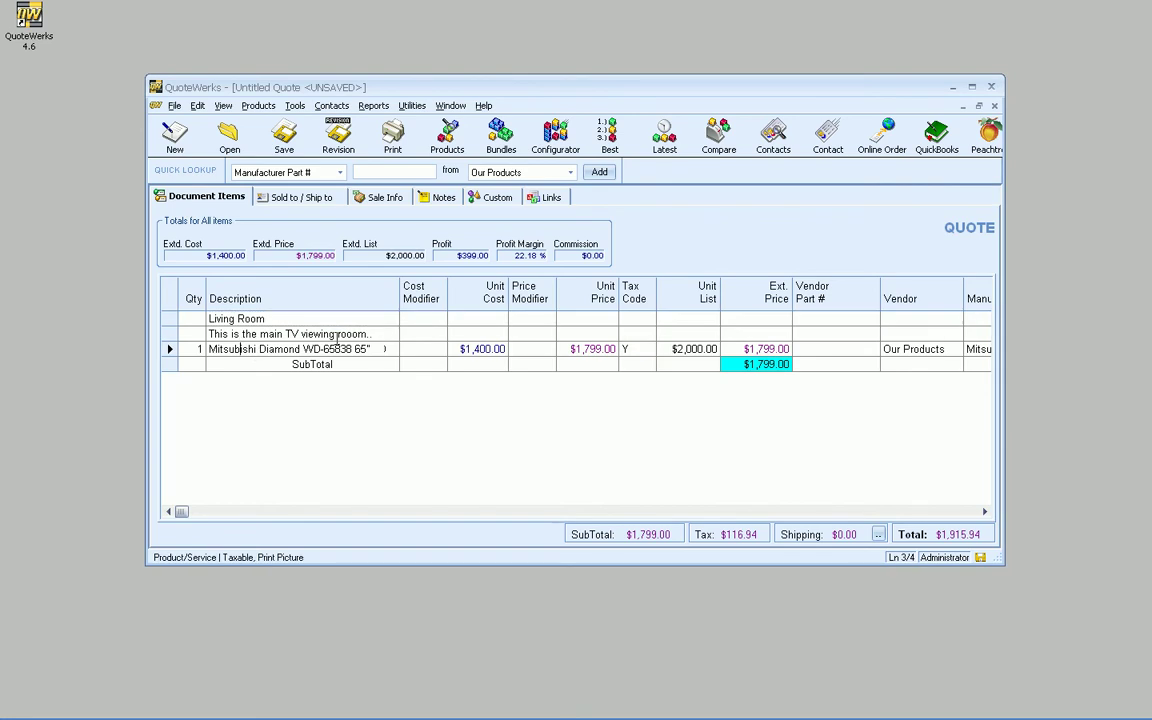
- Preview the printed quote and close the preview
{"action": "left_click", "coordinate": [392, 137]}
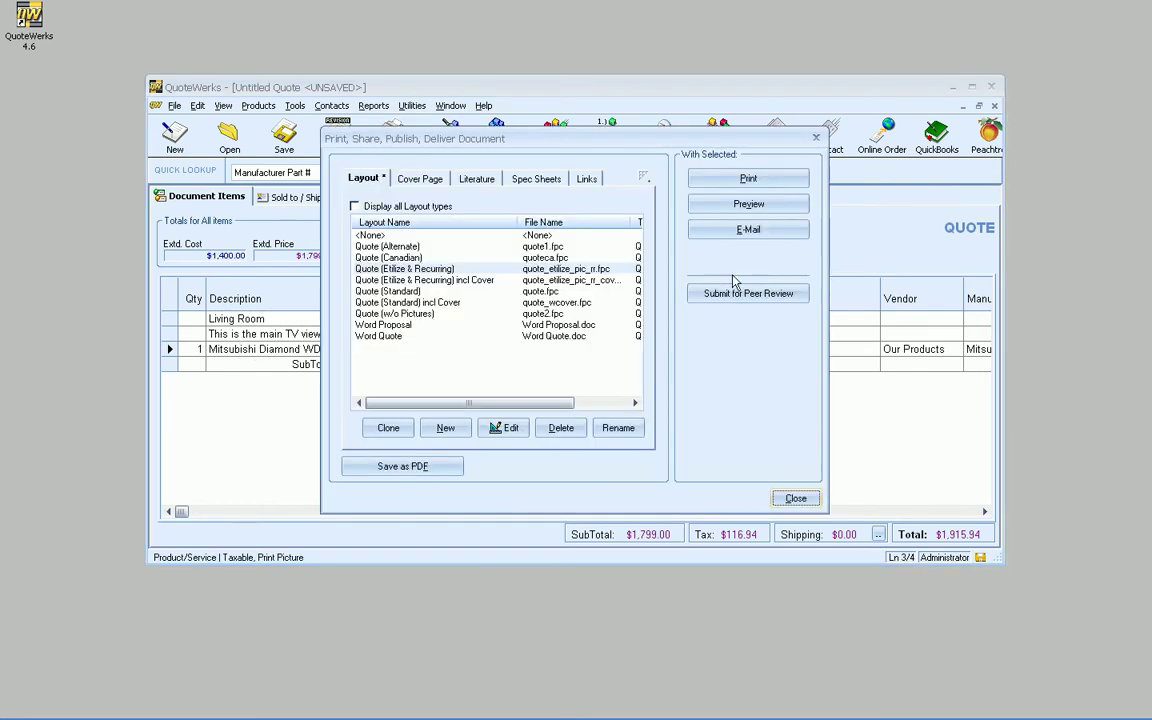
{"action": "left_click", "coordinate": [748, 205]}
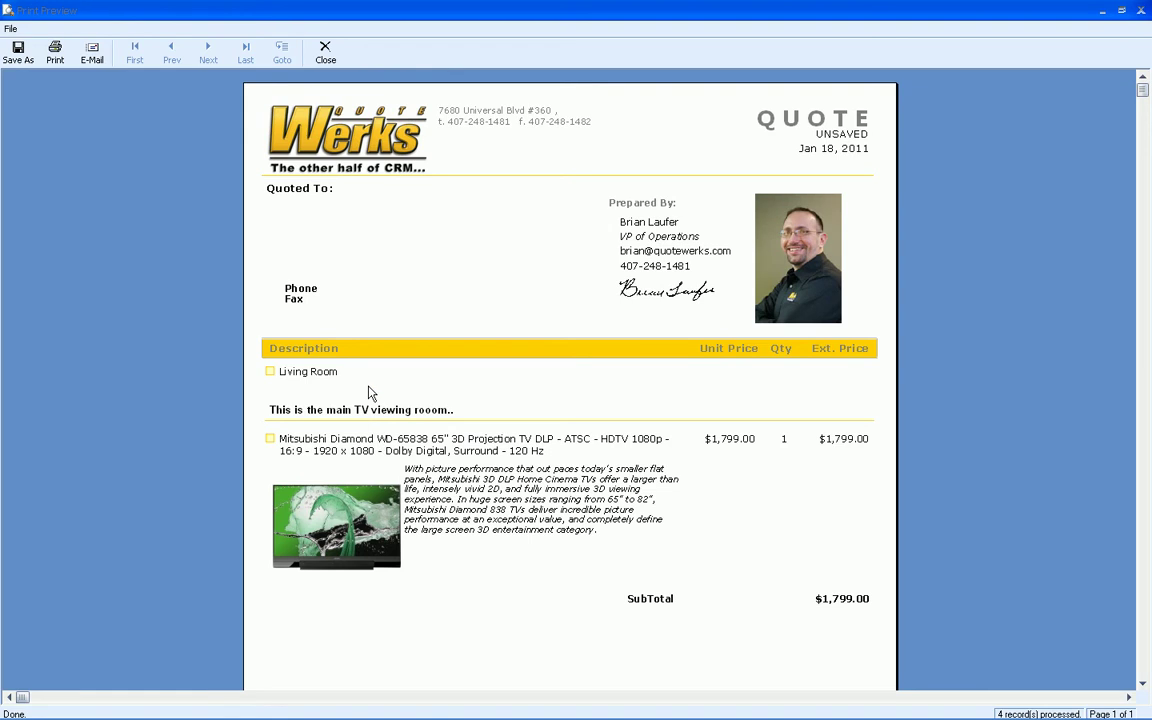
{"action": "left_click", "coordinate": [324, 50]}
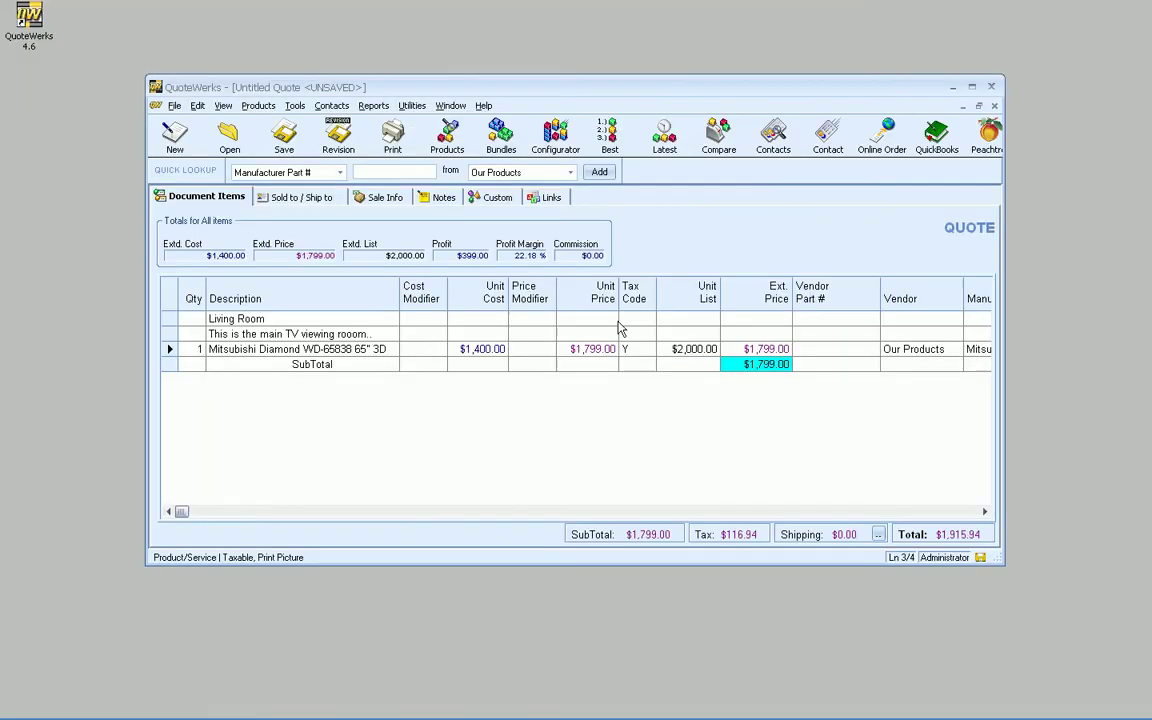
- Preview the quote with the Quote (Etilize & Recurring) incl Cover layout, then close it
{"action": "left_click", "coordinate": [388, 141]}
{"action": "left_click", "coordinate": [410, 280]}
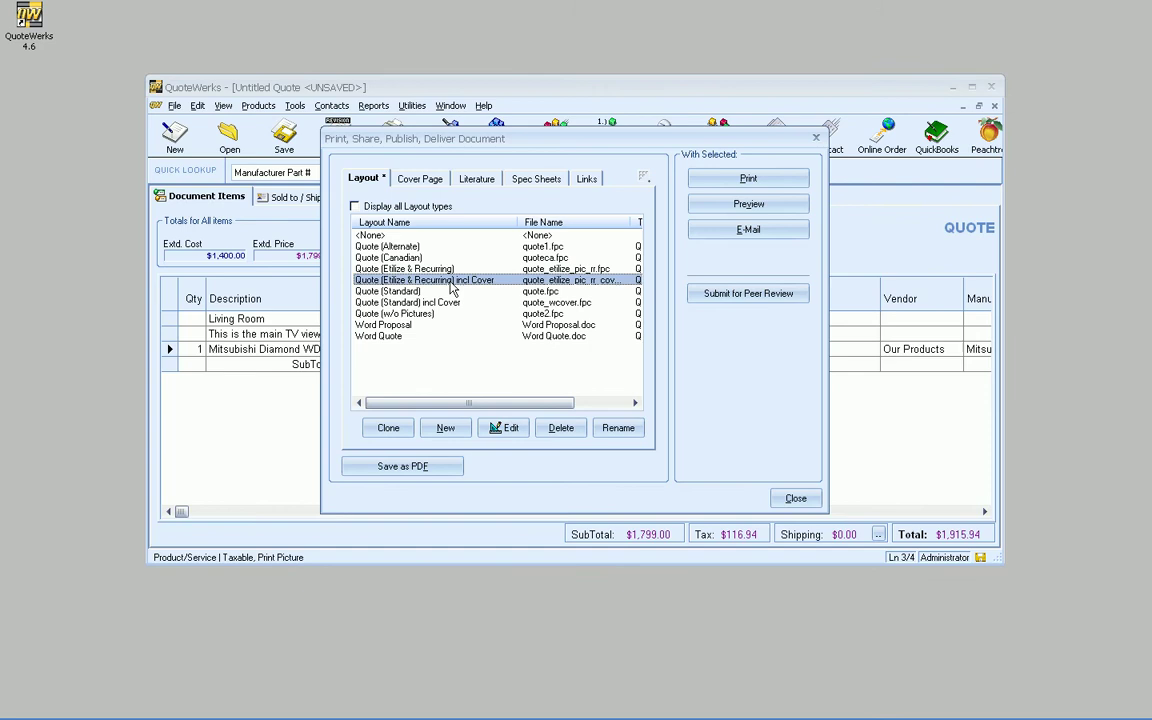
{"action": "left_click", "coordinate": [748, 203]}
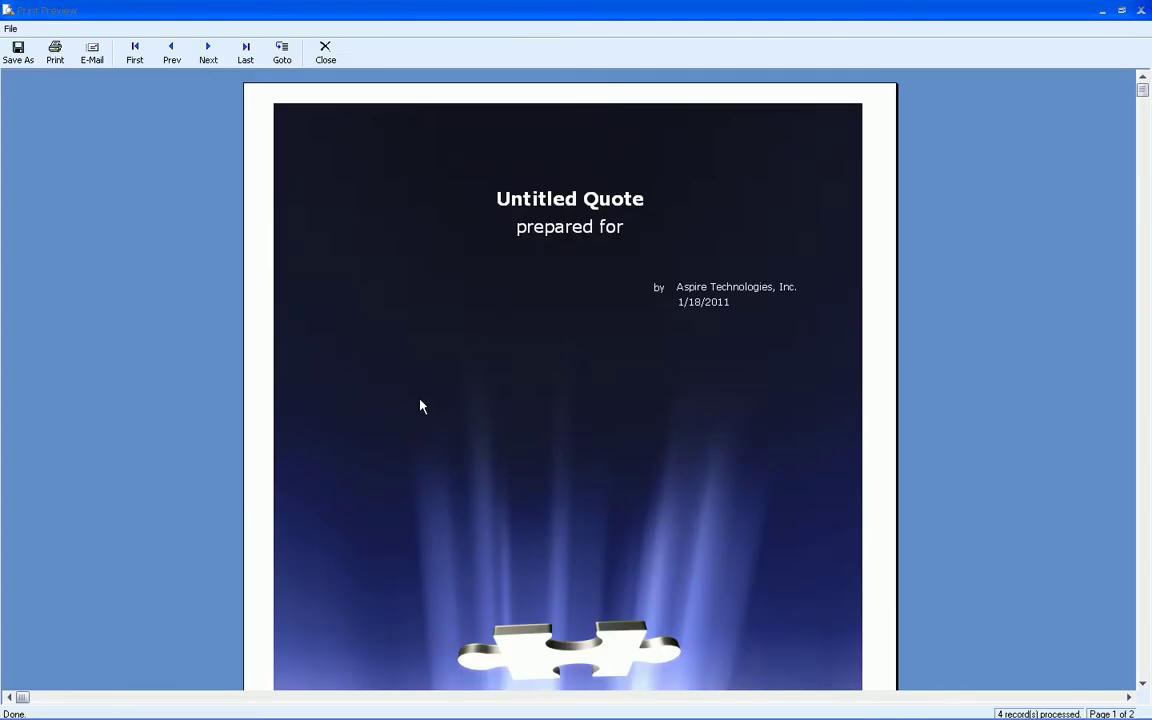
{"action": "scroll", "coordinate": [432, 390], "scroll_direction": "down", "scroll_amount": 1}
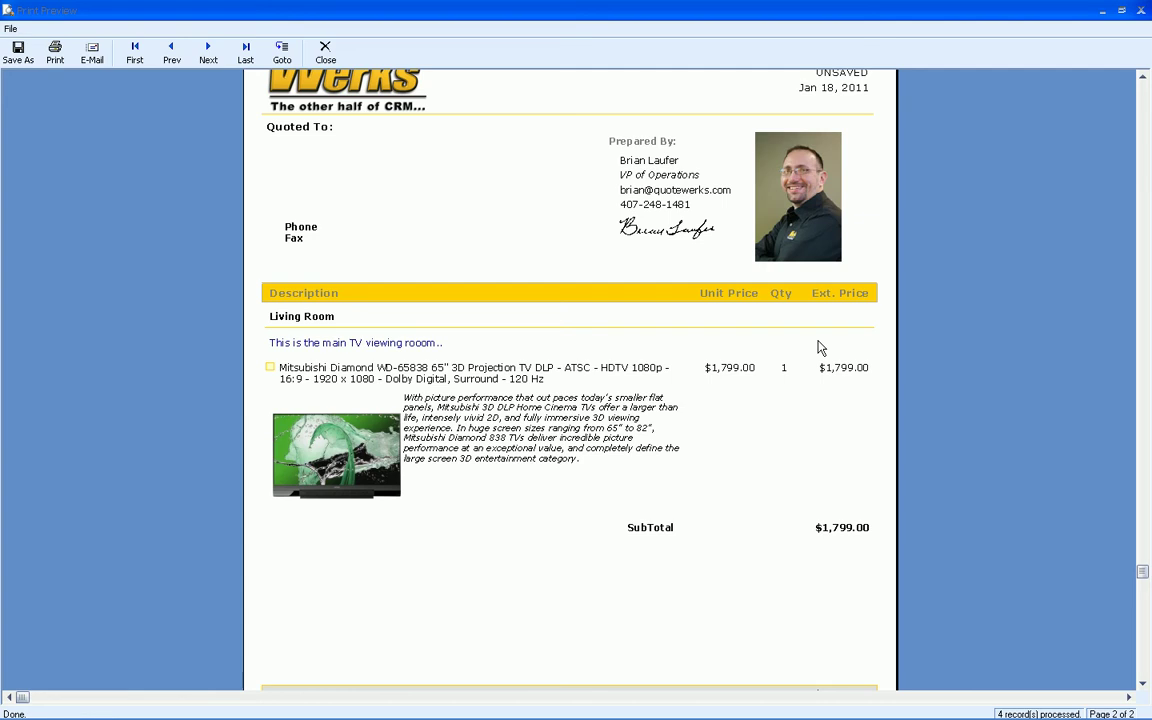
{"action": "scroll", "coordinate": [608, 440], "scroll_direction": "down", "scroll_amount": 3}
{"action": "left_click", "coordinate": [325, 52]}
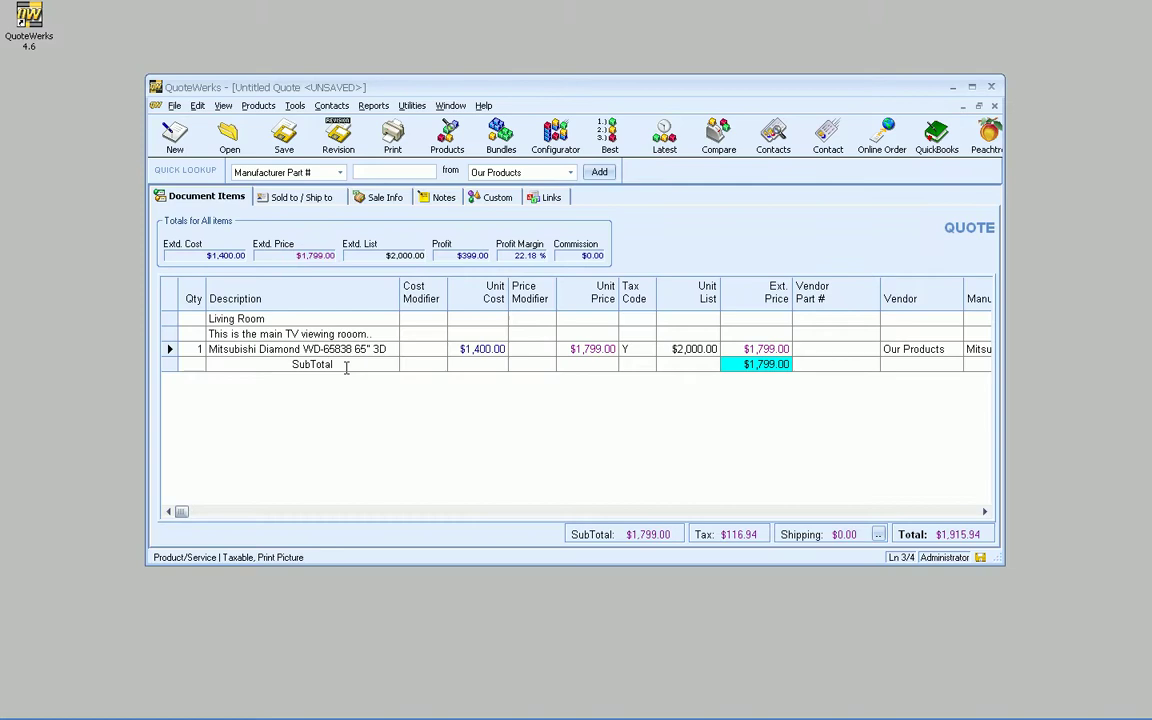
- Insert a heading after the Living Room subtotal and correct its text from 'Bedrrom' to 'Bedroom'
{"action": "left_click", "coordinate": [320, 366]}
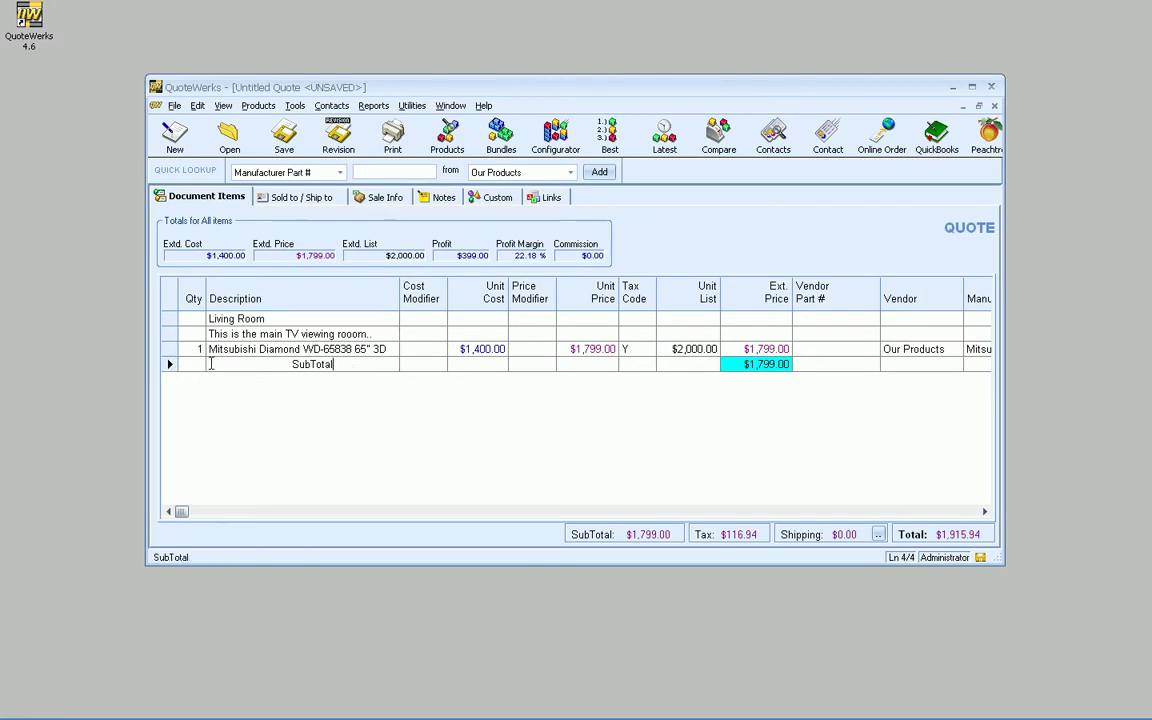
{"action": "right_click", "coordinate": [211, 364]}
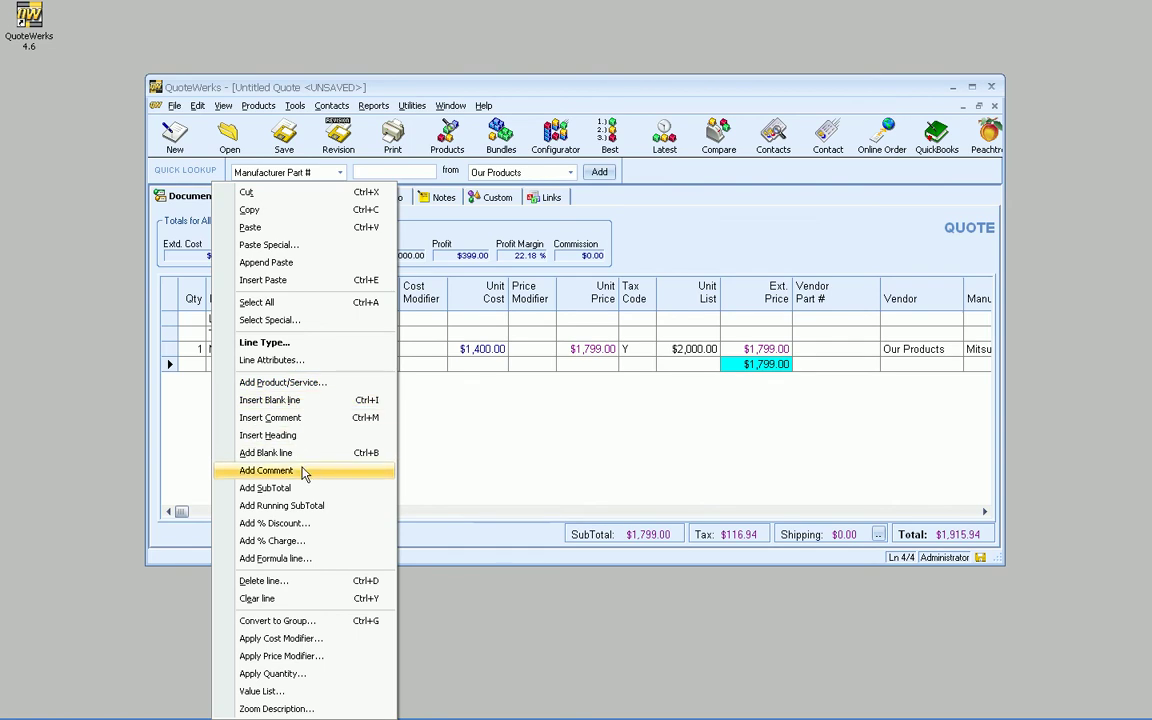
{"action": "left_click", "coordinate": [268, 436]}
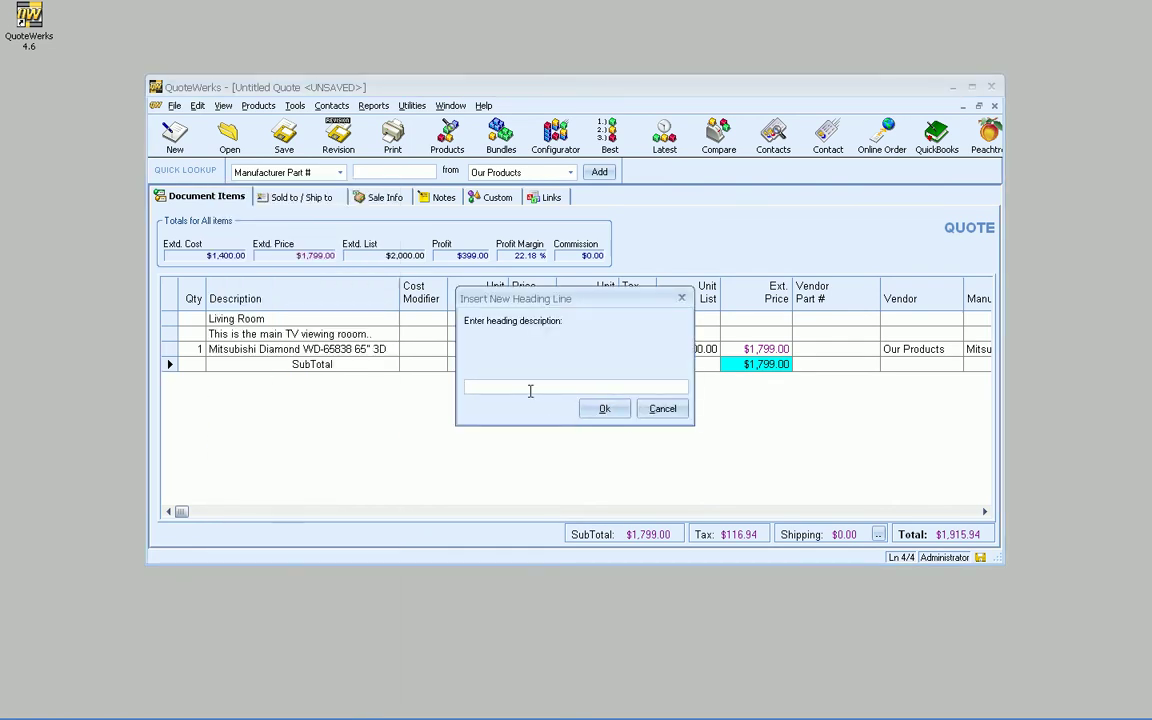
{"action": "type", "text": "Bedrrom"}
{"action": "key", "text": "Return"}
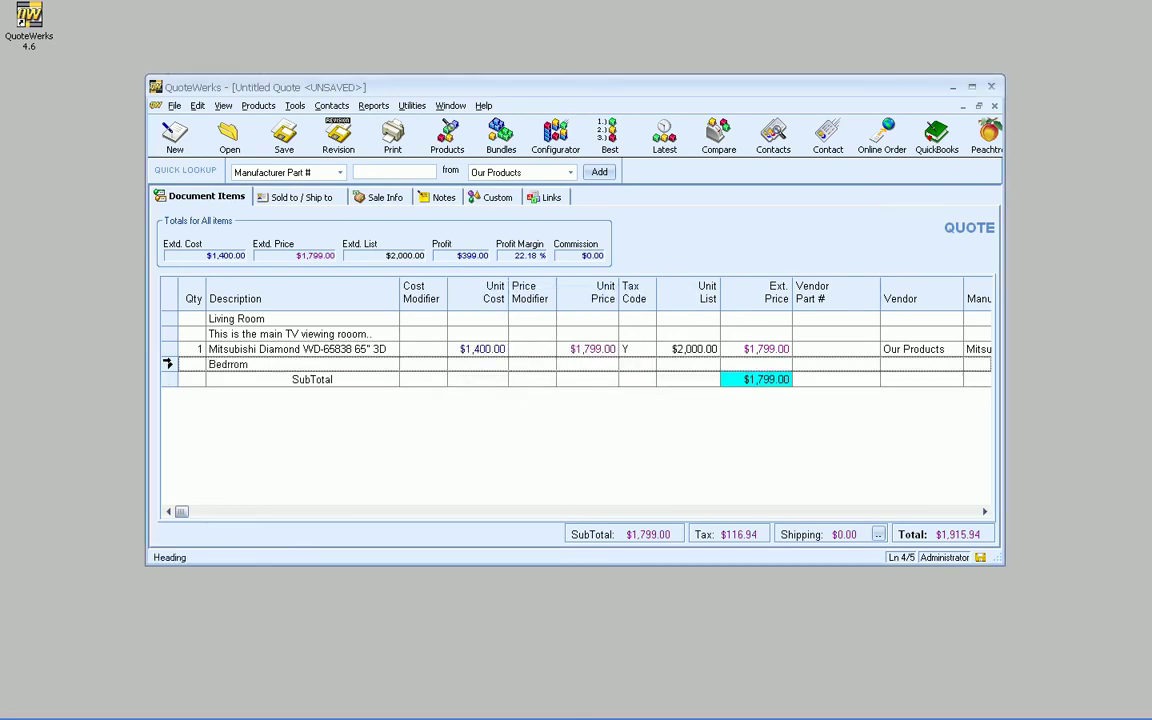
{"action": "key", "text": "BackSpace"}
{"action": "key", "text": "BackSpace"}
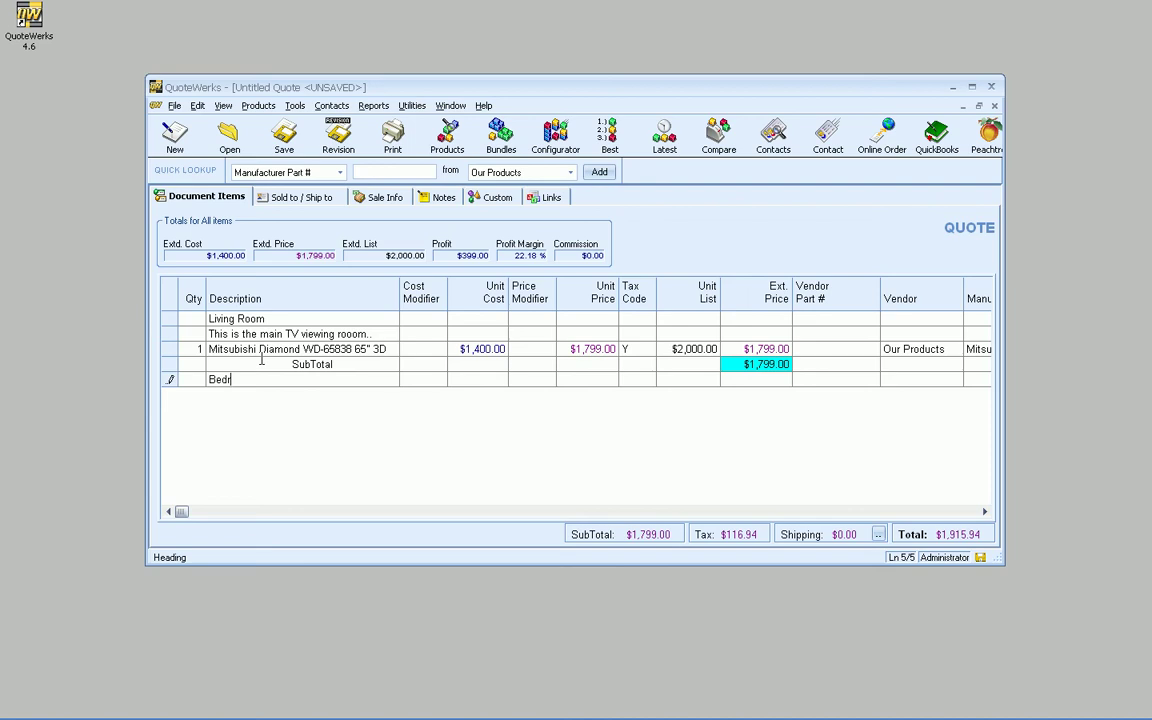
{"action": "type", "text": "oom"}
- Add a SubTotal line beneath the Bedroom heading
{"action": "right_click", "coordinate": [174, 380]}
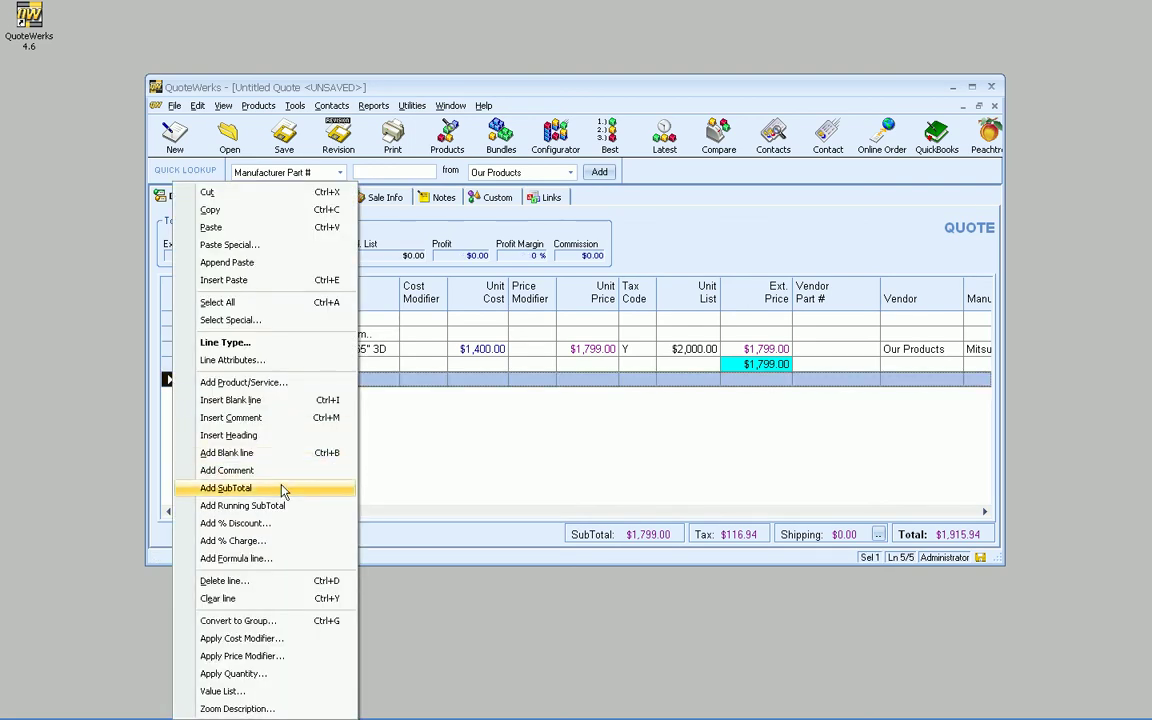
{"action": "left_click", "coordinate": [283, 489]}
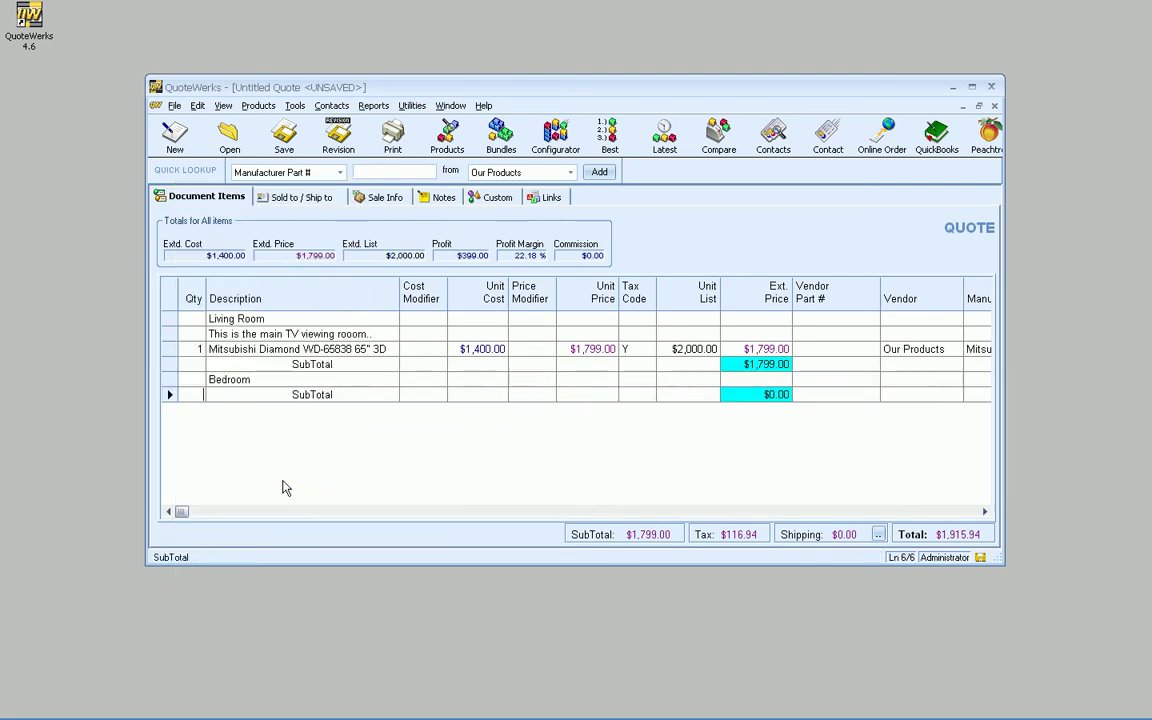
{"action": "left_click", "coordinate": [334, 391]}
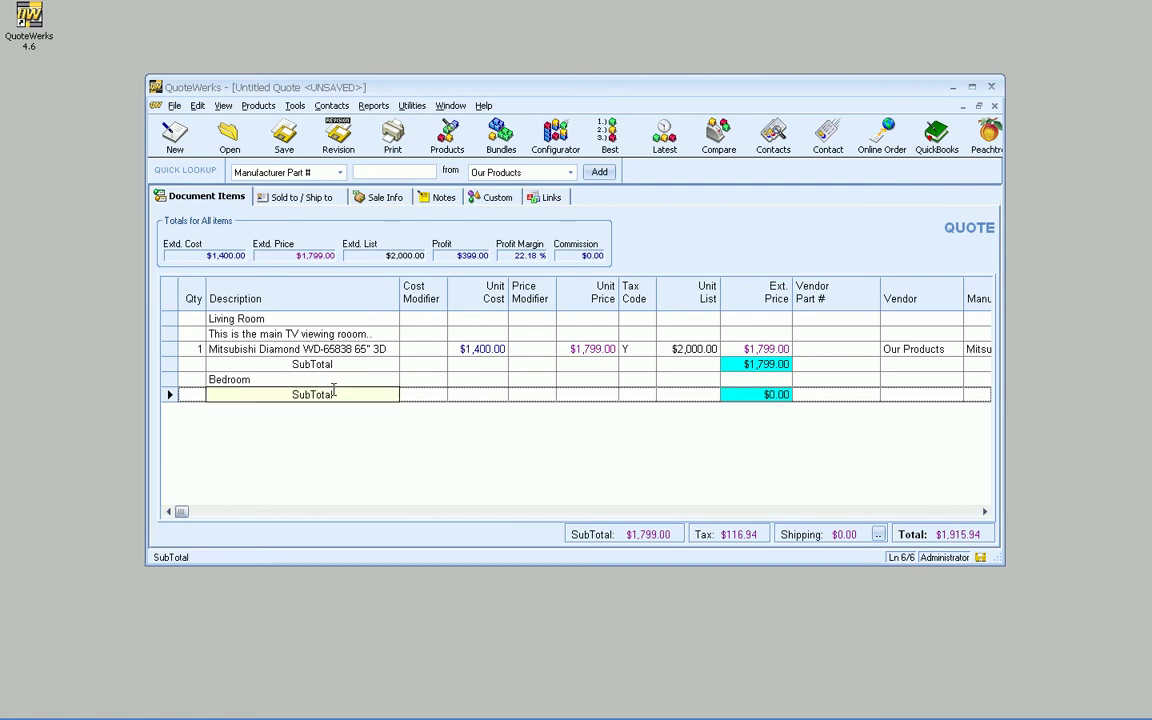
- Append the Microsoft Xbox 360 S7G-00001 ($399.00) from Specials under the Bedroom heading
{"action": "left_click", "coordinate": [446, 145]}
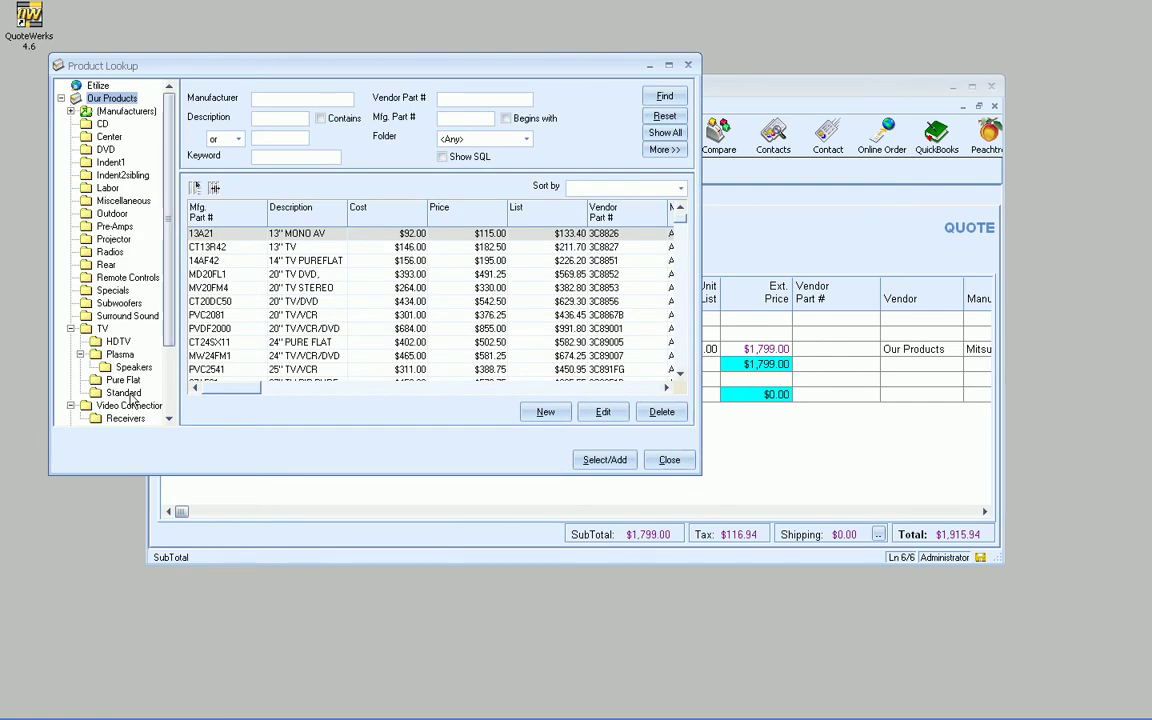
{"action": "left_click", "coordinate": [110, 289]}
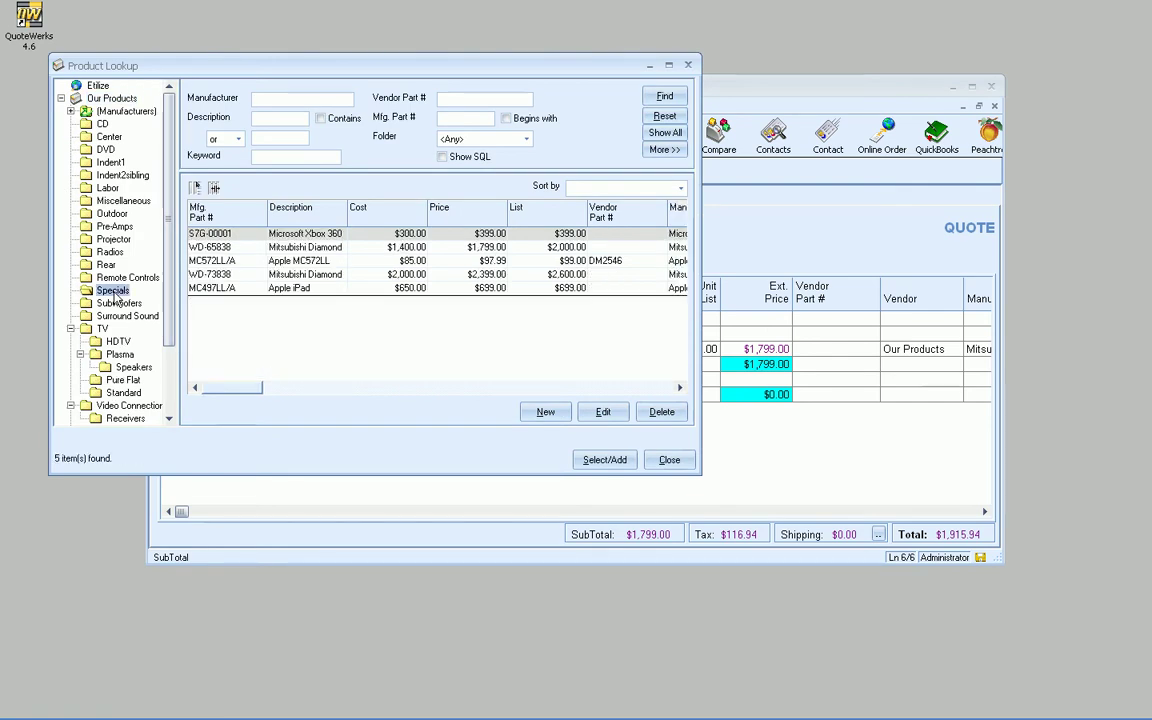
{"action": "double_click", "coordinate": [297, 234]}
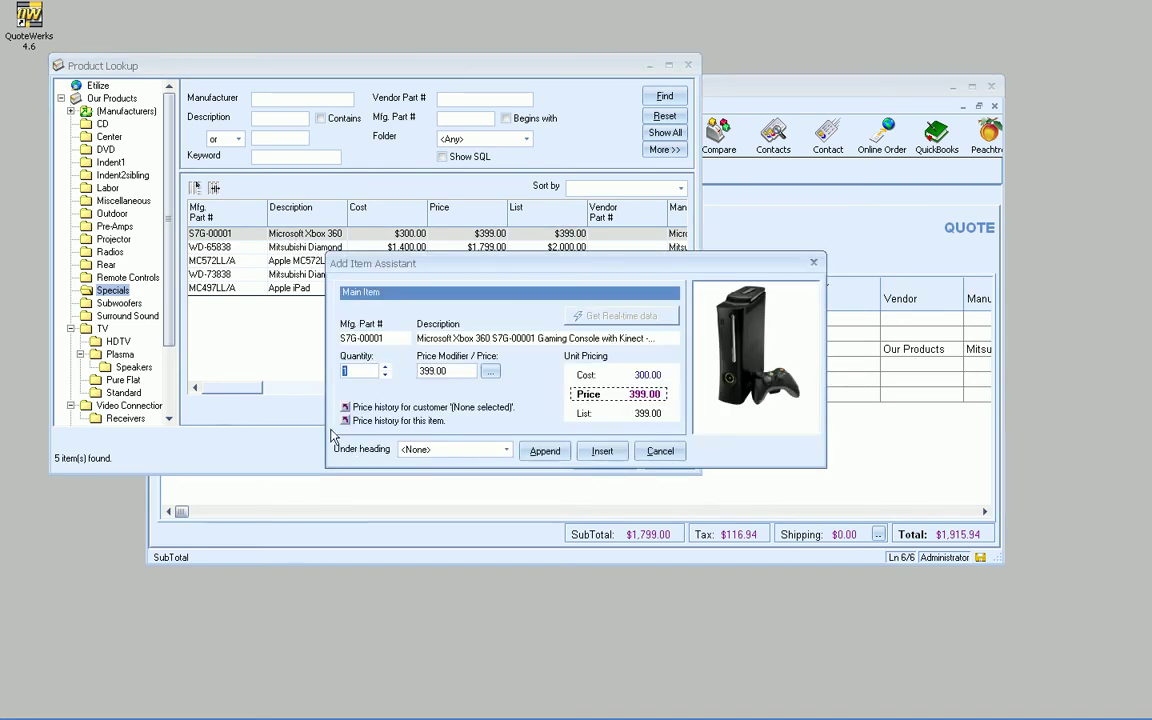
{"action": "left_click", "coordinate": [481, 452]}
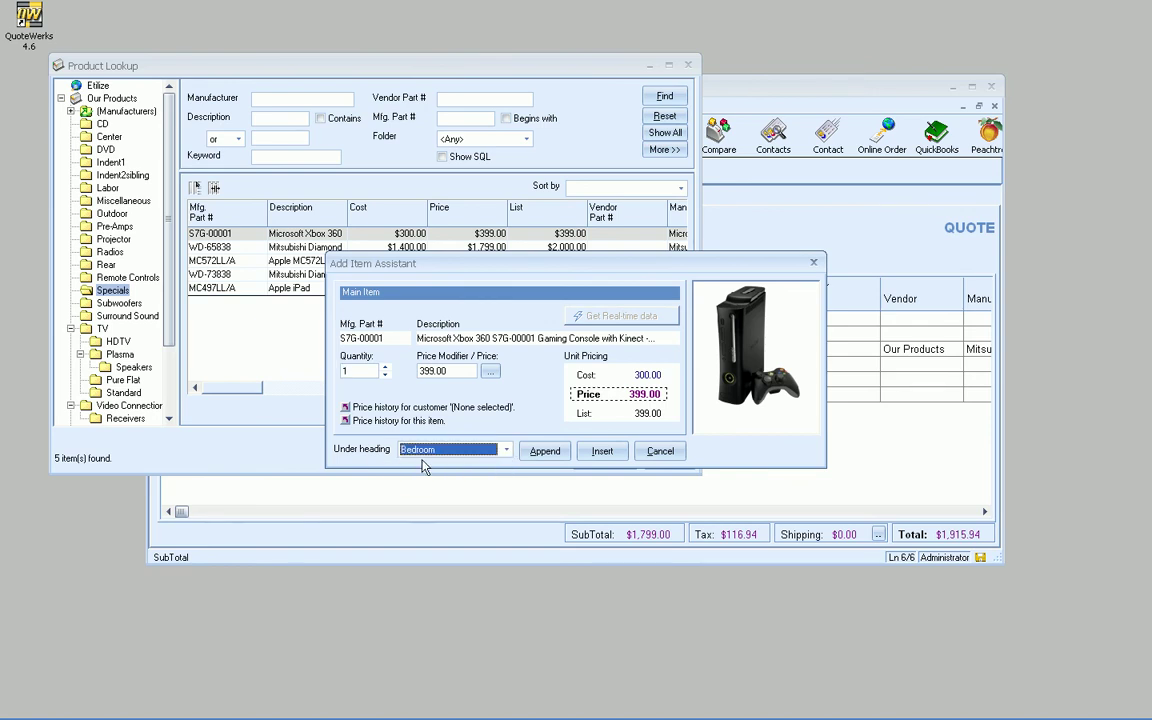
{"action": "left_click", "coordinate": [545, 451]}
{"action": "left_click", "coordinate": [668, 458]}
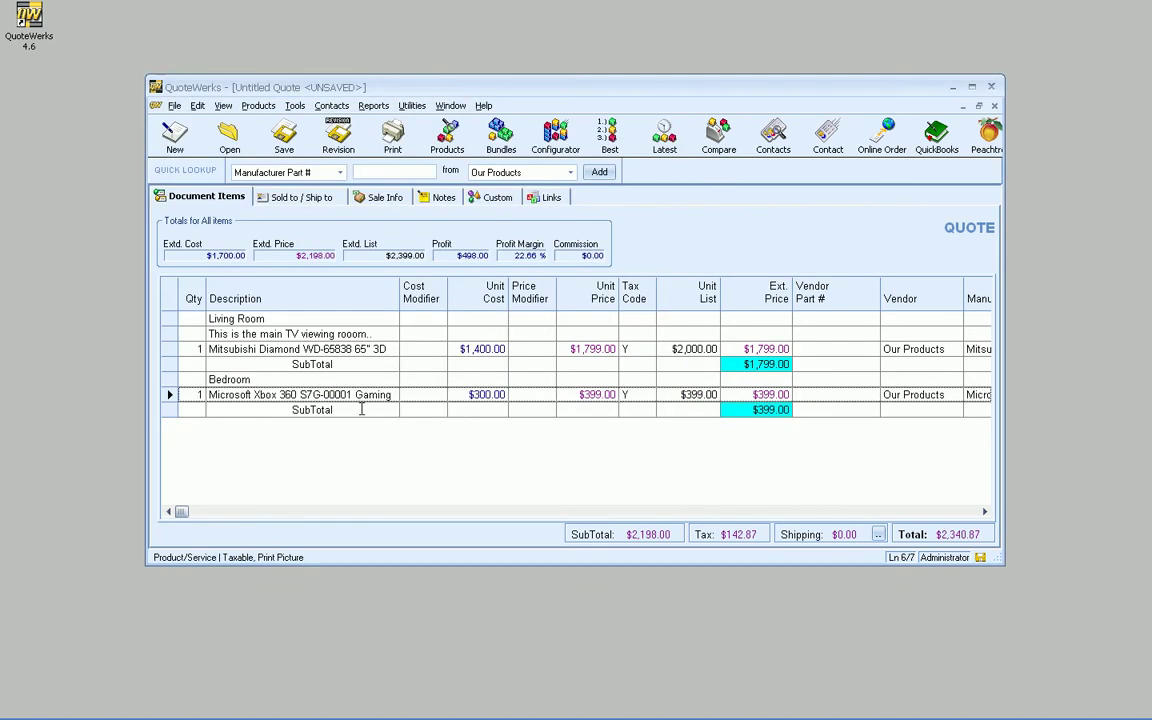
{"action": "left_click", "coordinate": [227, 380]}
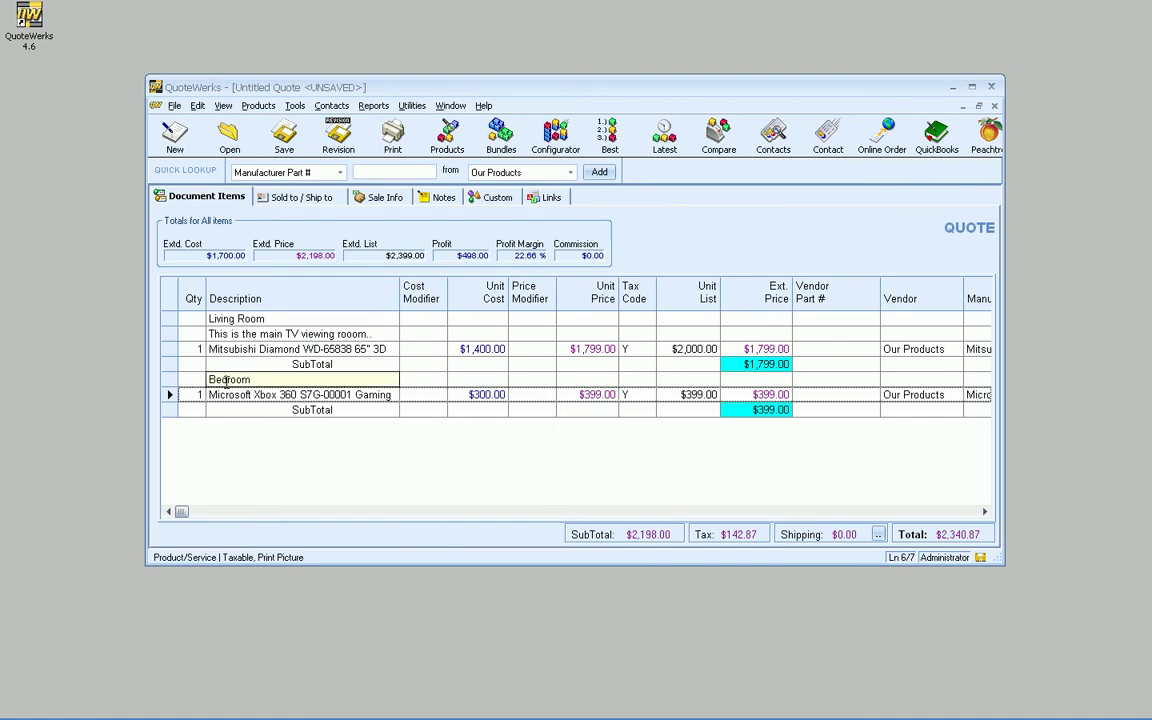
{"action": "left_click", "coordinate": [215, 386]}
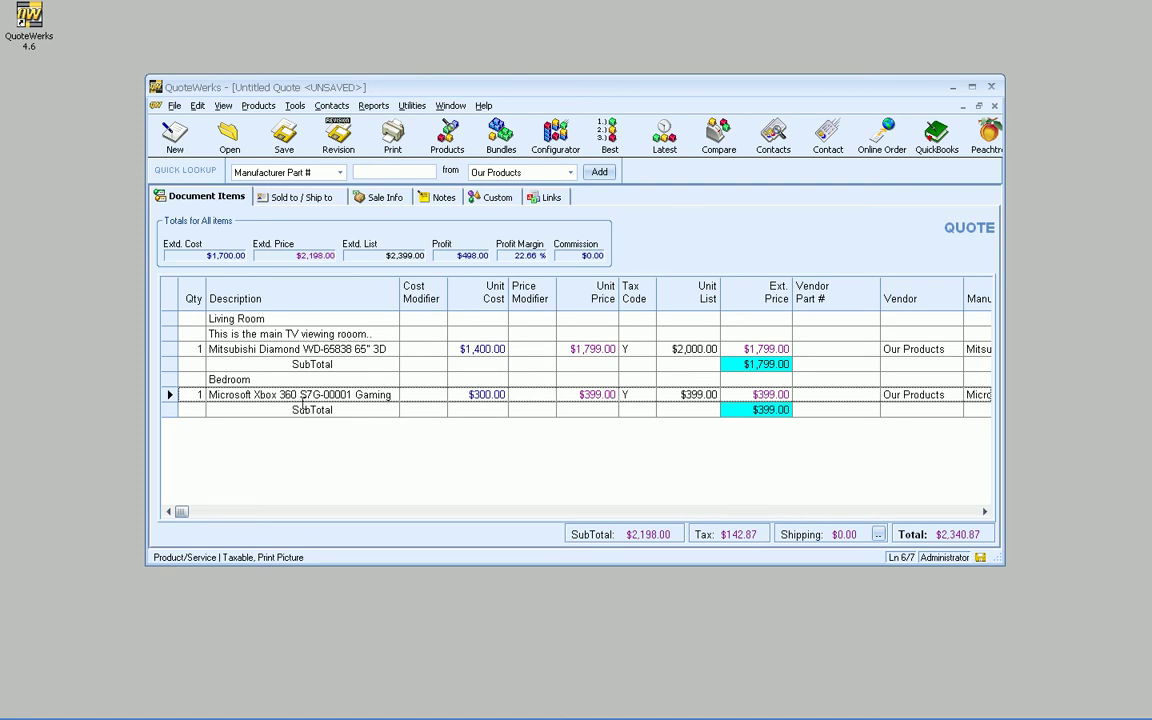
- Insert the Apple iPad MC497LL/A ($699.00) from Specials under Bedroom, raising its subtotal to $1,098.00
{"action": "left_click", "coordinate": [447, 135]}
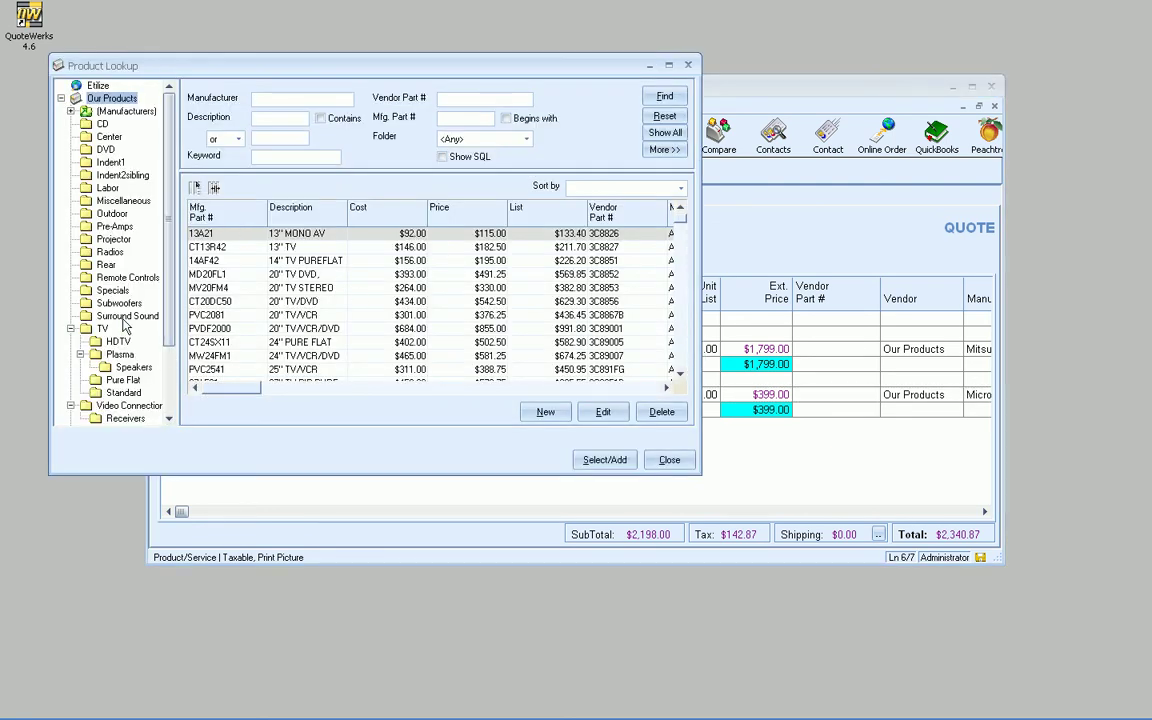
{"action": "left_click", "coordinate": [113, 290]}
{"action": "left_click", "coordinate": [300, 288]}
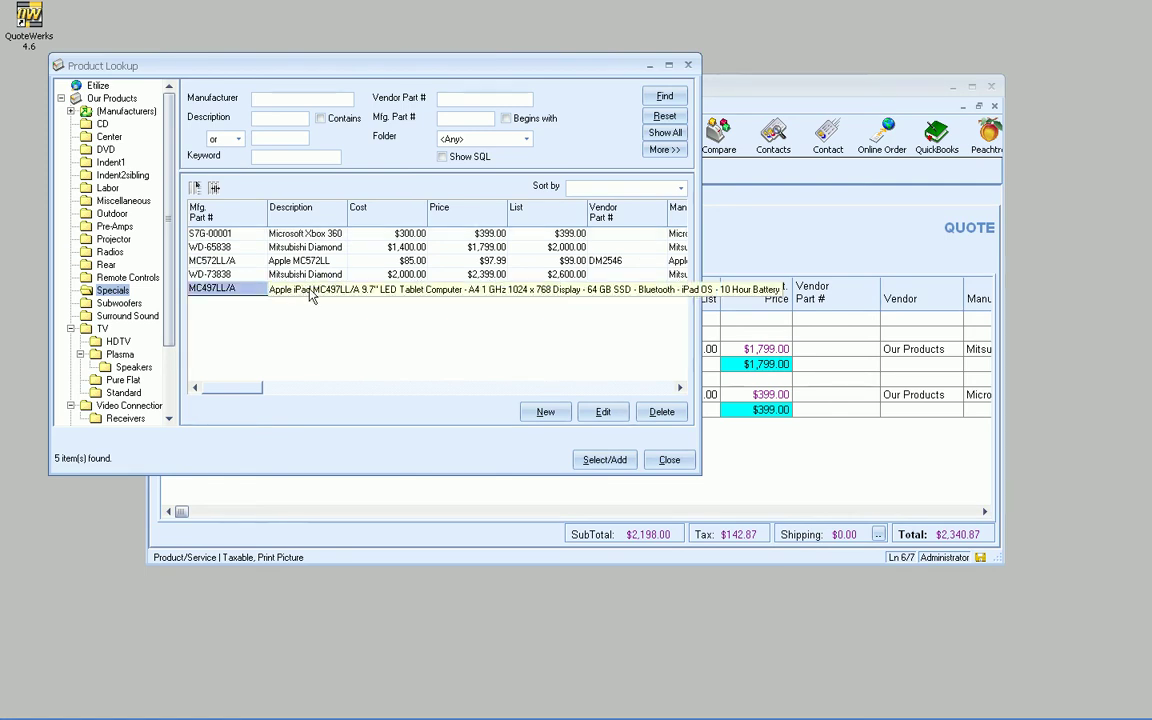
{"action": "double_click", "coordinate": [308, 294]}
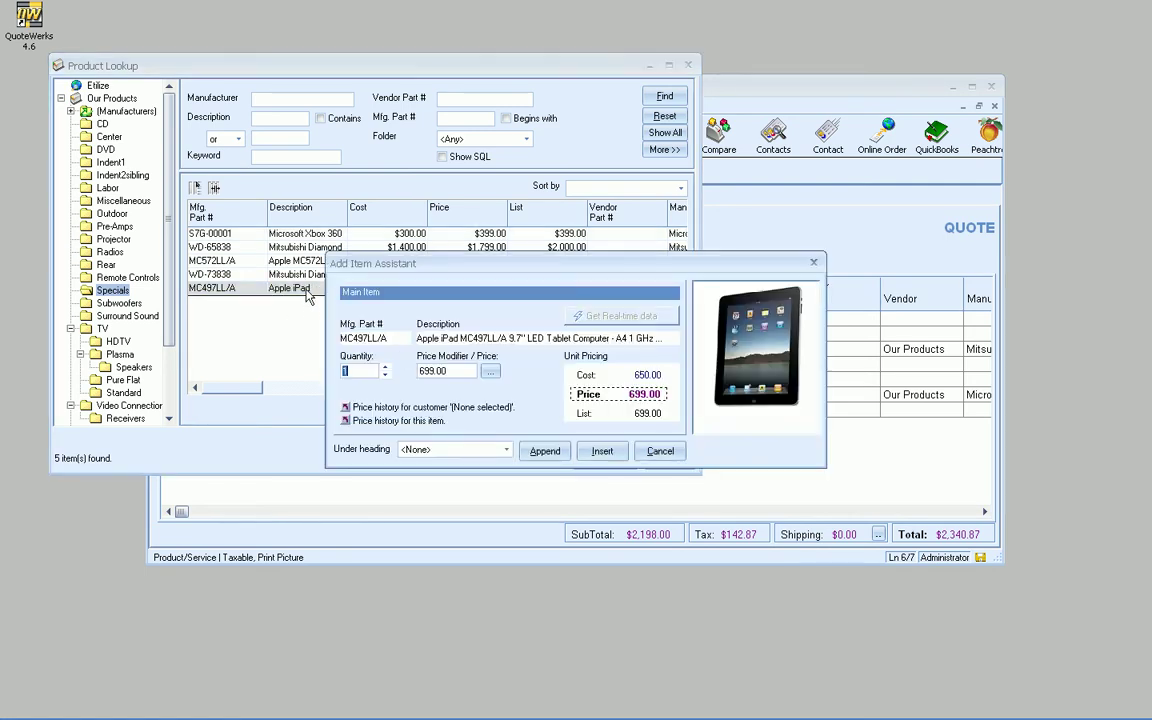
{"action": "left_click", "coordinate": [504, 451]}
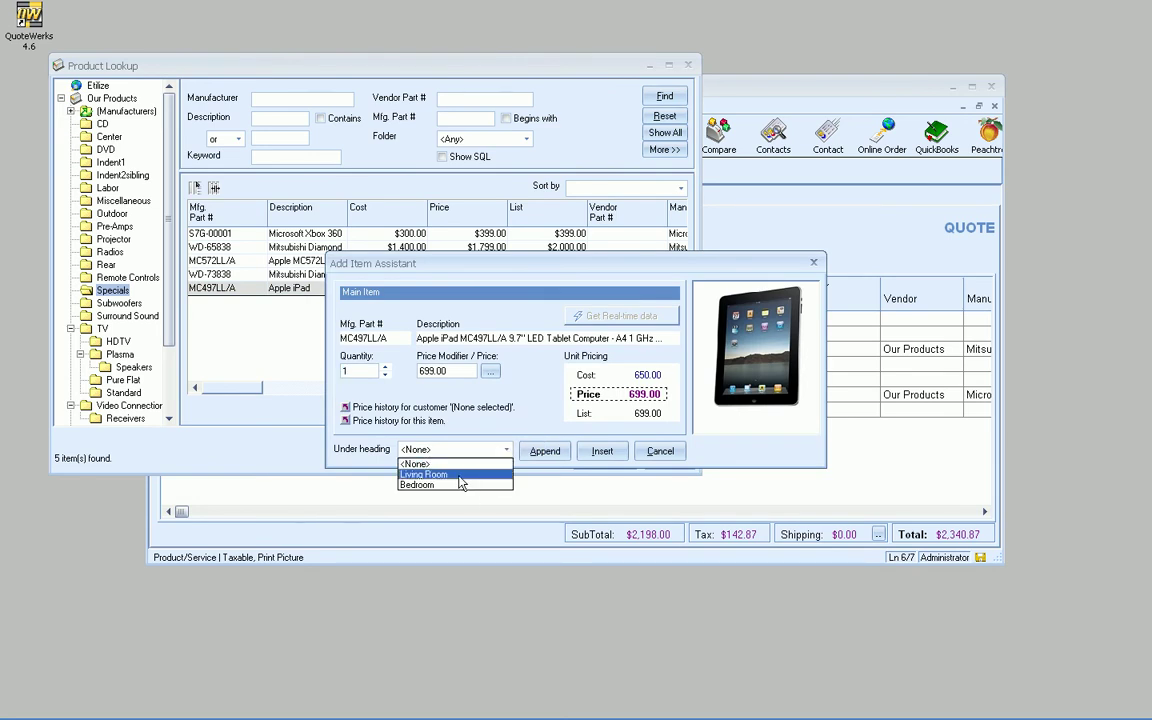
{"action": "left_click", "coordinate": [420, 484]}
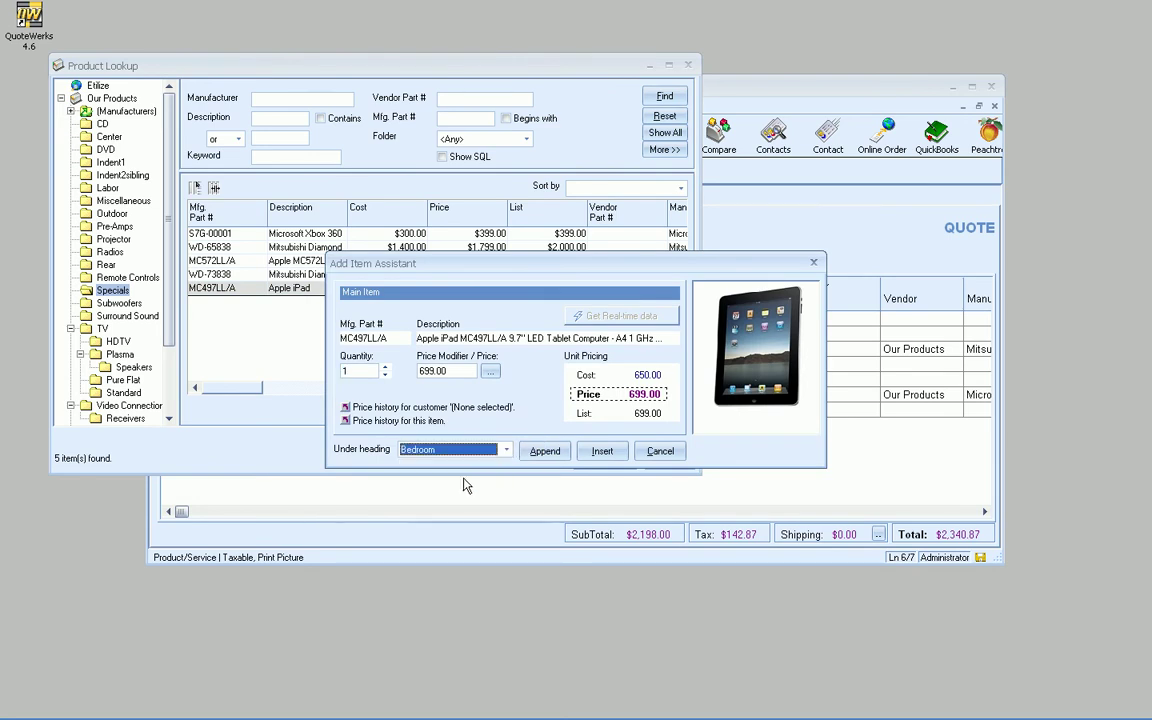
{"action": "left_click", "coordinate": [602, 452]}
{"action": "left_click", "coordinate": [666, 458]}
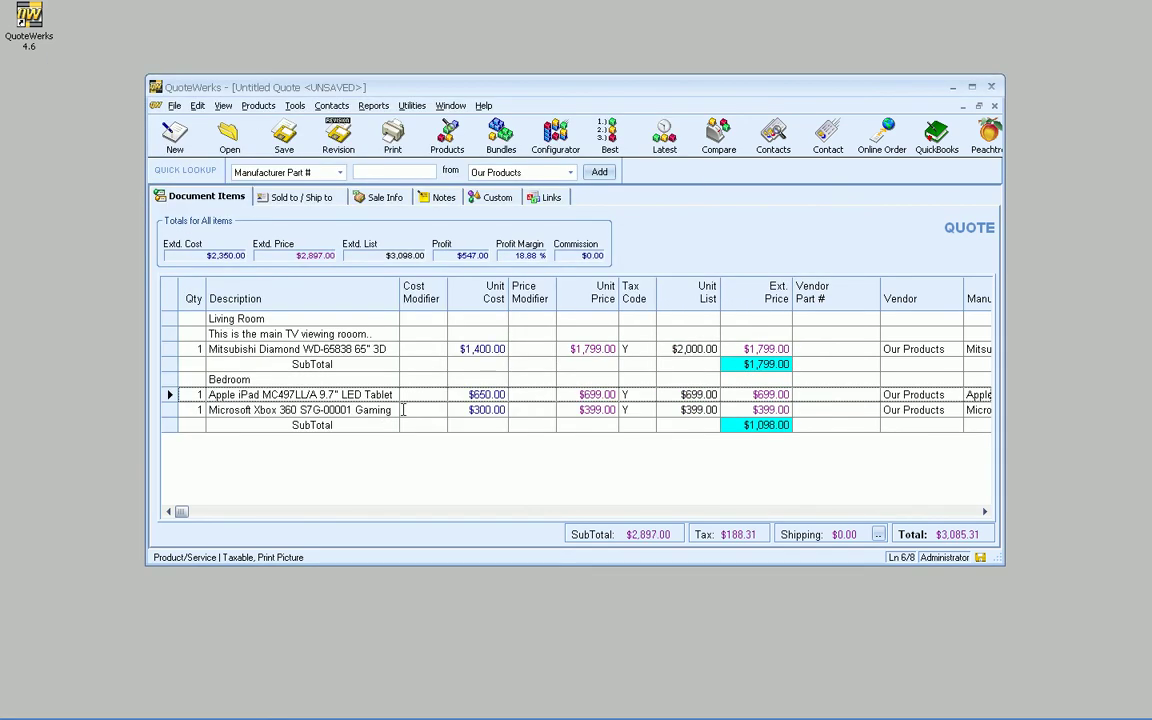
{"action": "left_click", "coordinate": [236, 409]}
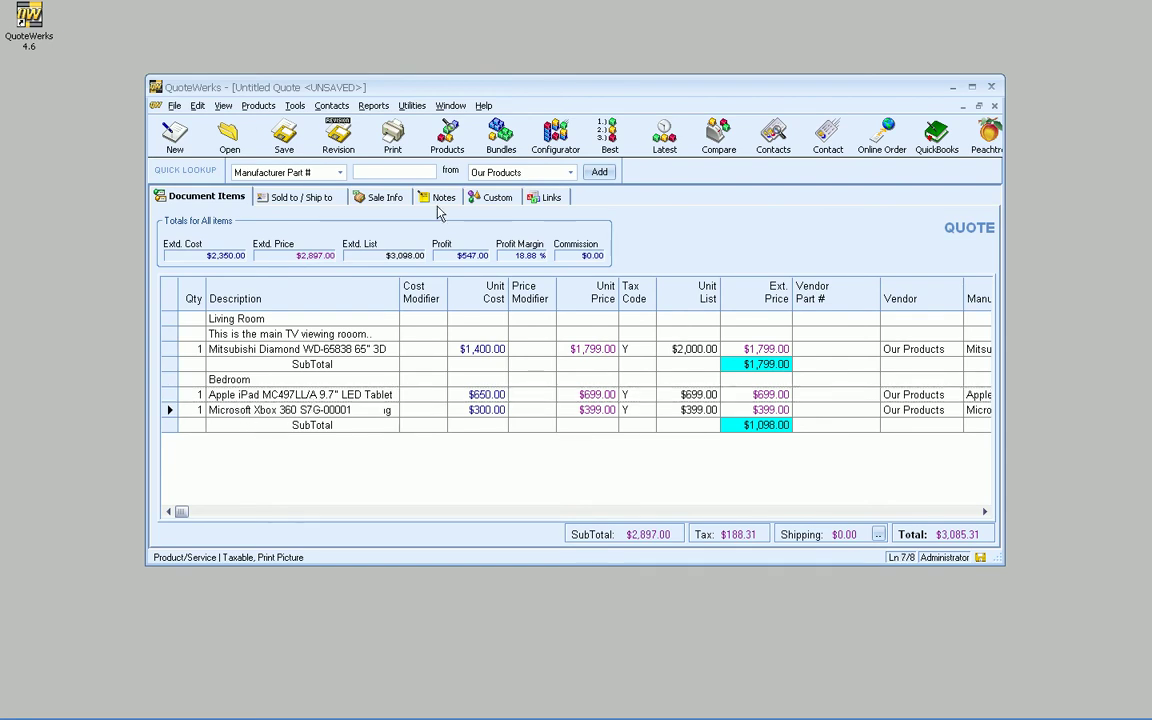
{"action": "left_click", "coordinate": [392, 135]}
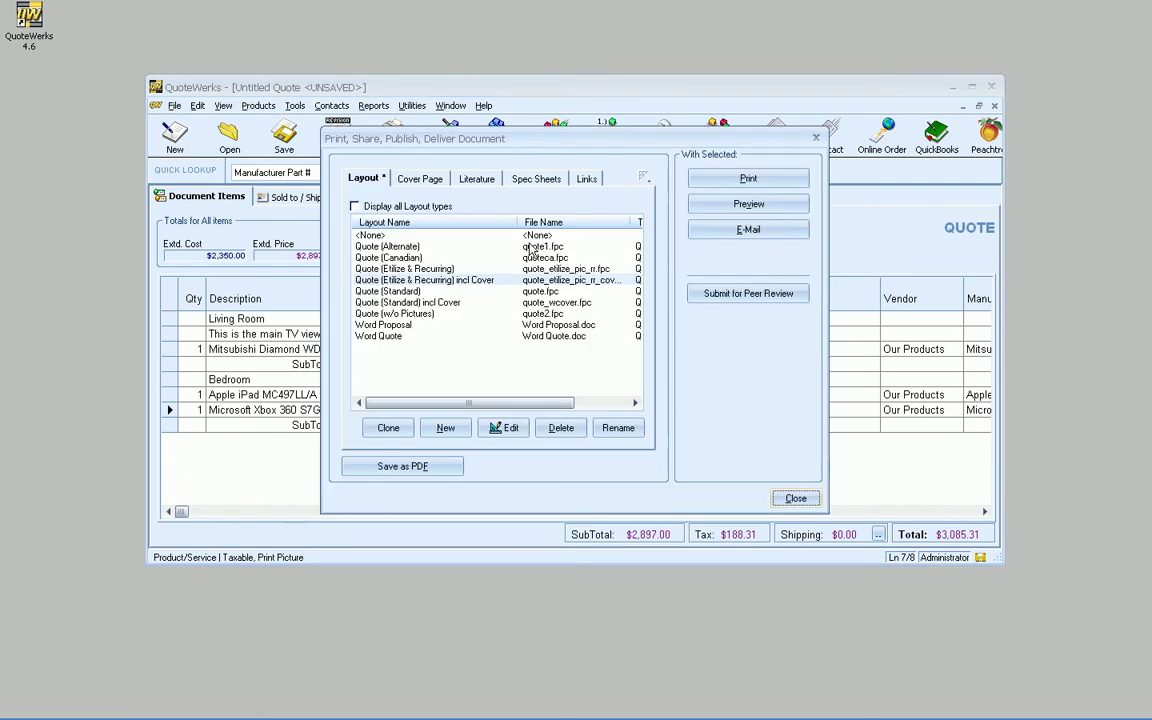
{"action": "left_click", "coordinate": [410, 281]}
{"action": "left_click", "coordinate": [748, 204]}
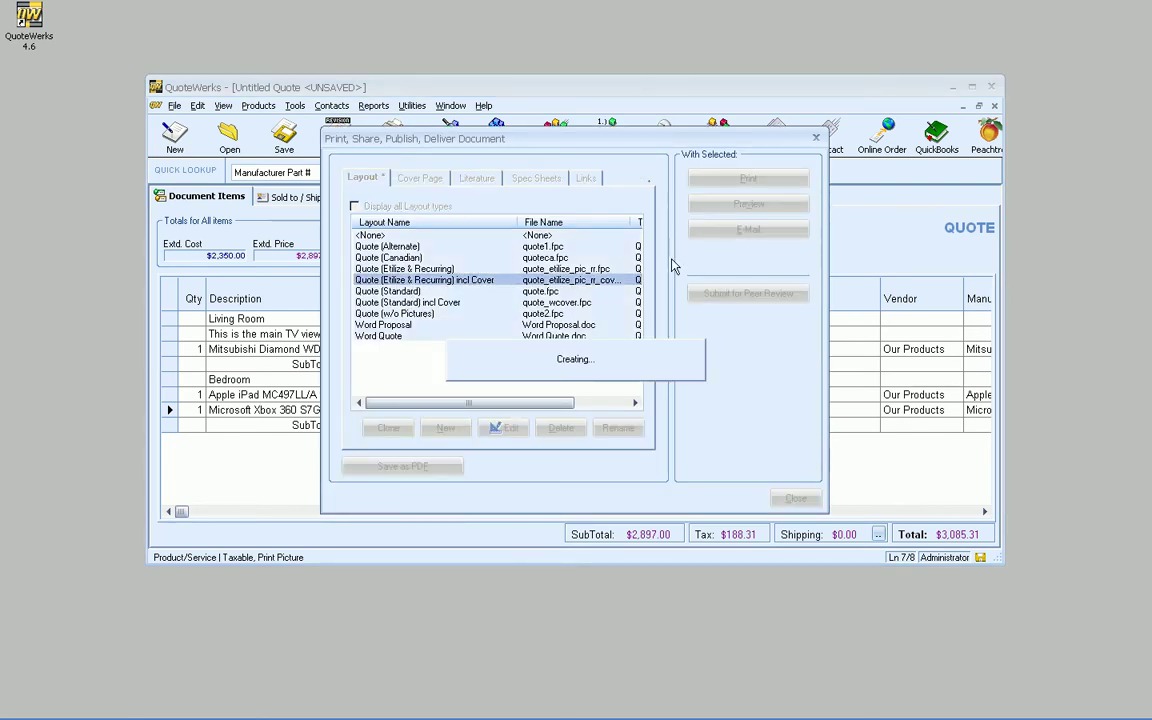
{"action": "scroll", "coordinate": [548, 334], "scroll_direction": "down", "scroll_amount": 15}
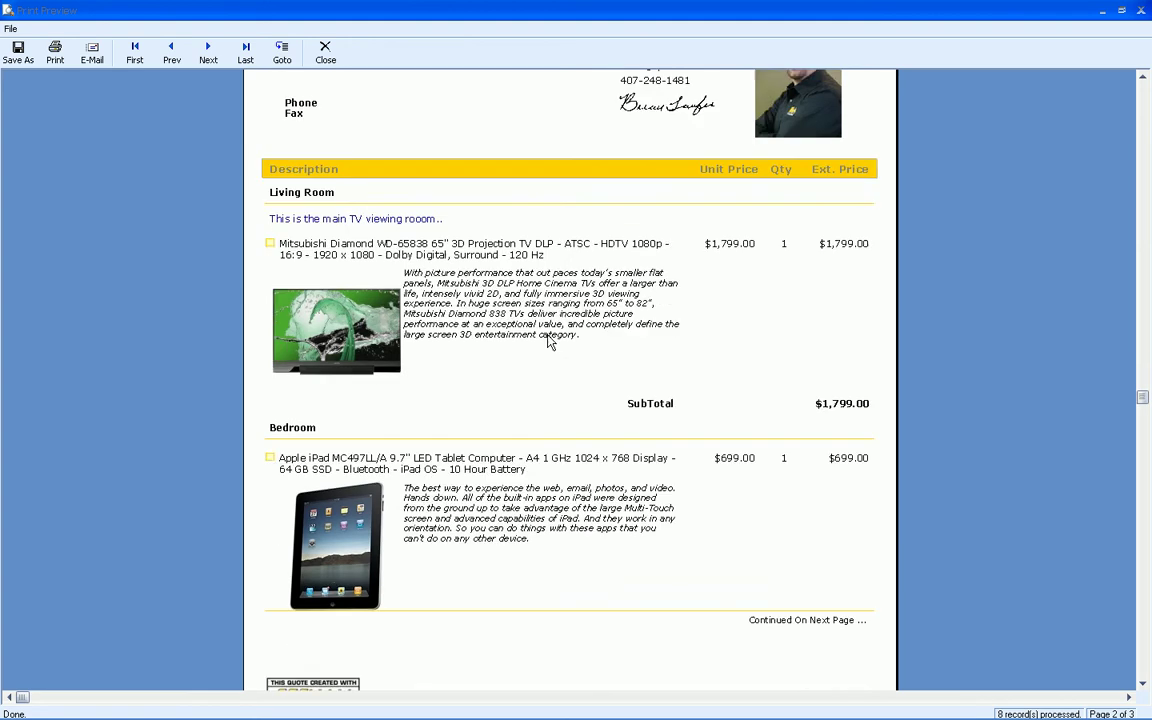
{"action": "scroll", "coordinate": [549, 342], "scroll_direction": "down", "scroll_amount": 1}
{"action": "scroll", "coordinate": [549, 342], "scroll_direction": "down", "scroll_amount": 1}
{"action": "scroll", "coordinate": [549, 342], "scroll_direction": "up", "scroll_amount": 1}
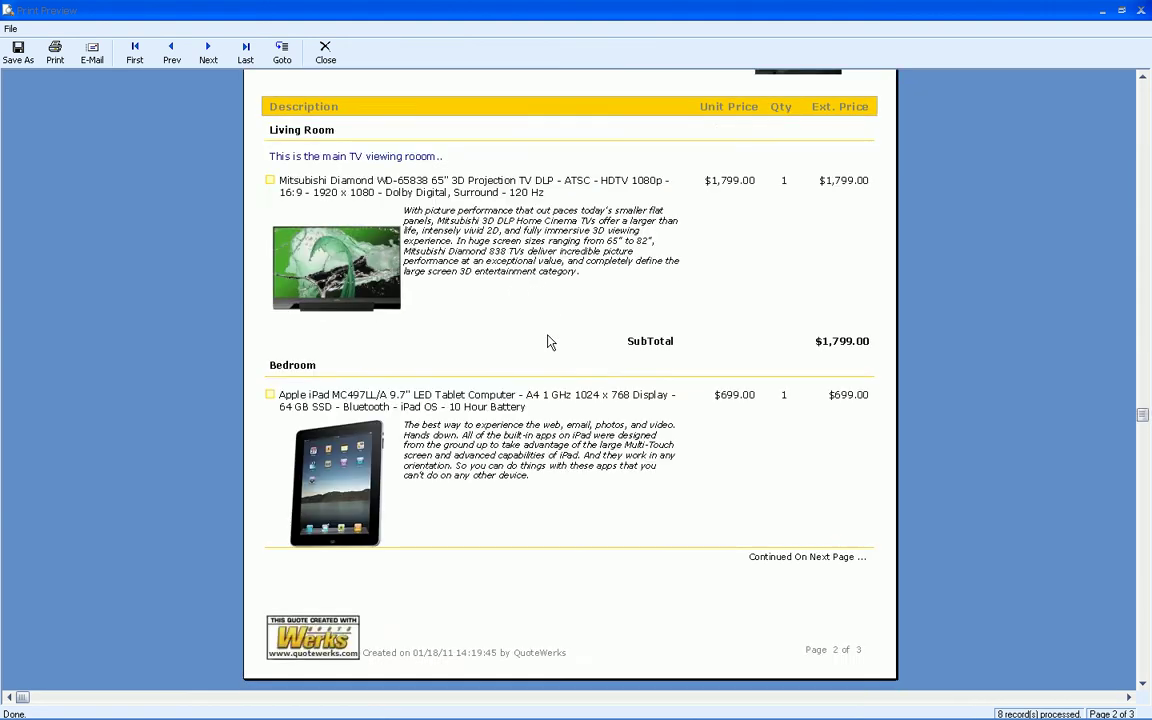
{"action": "scroll", "coordinate": [549, 342], "scroll_direction": "up", "scroll_amount": 1}
{"action": "scroll", "coordinate": [620, 335], "scroll_direction": "down", "scroll_amount": 2}
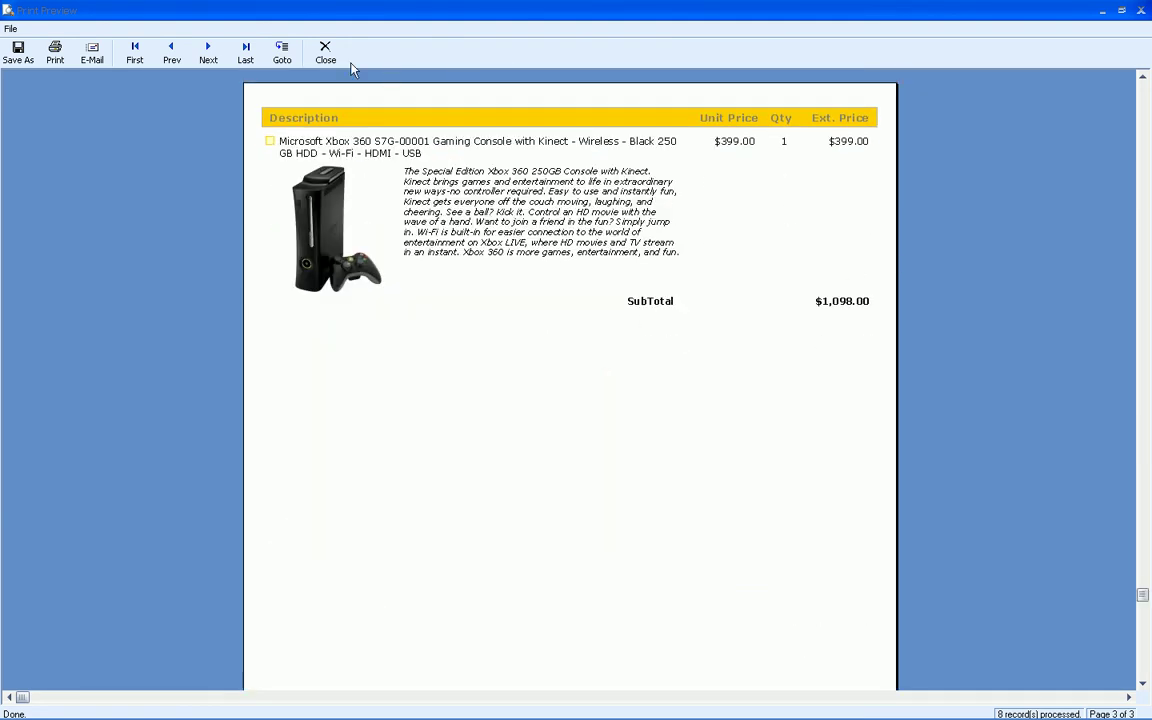
{"action": "left_click", "coordinate": [326, 52]}
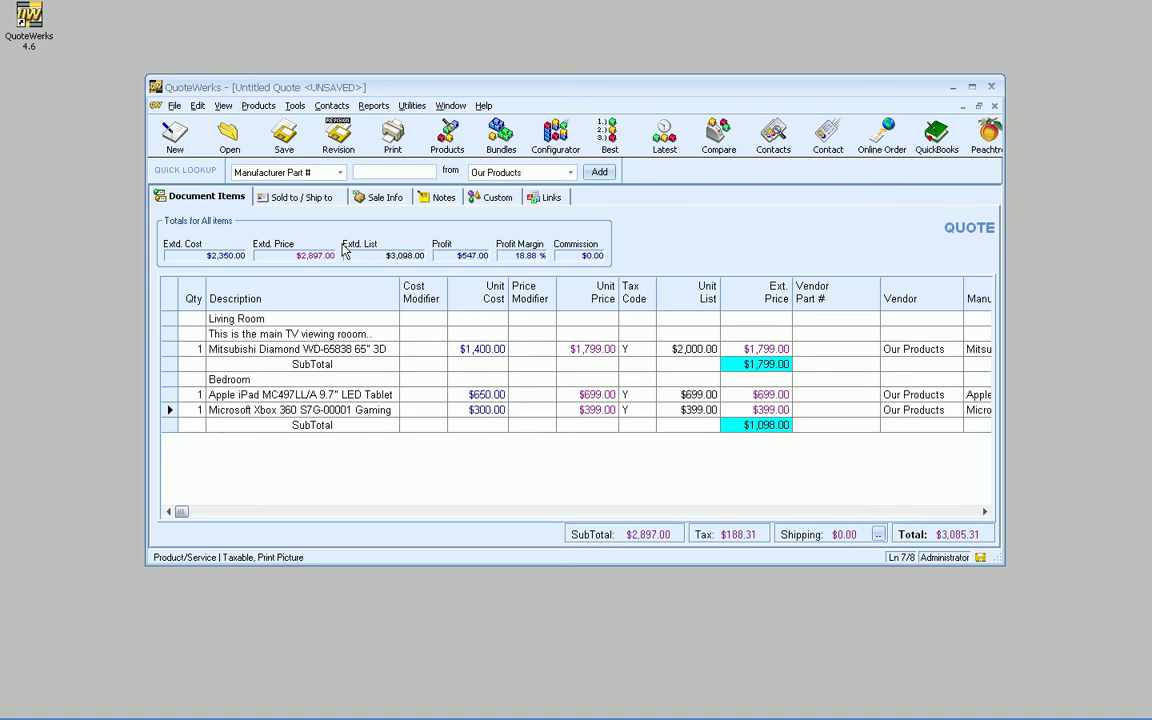
- Create a new document from the 3 Room Template on the Template tab
{"action": "left_click", "coordinate": [172, 107]}
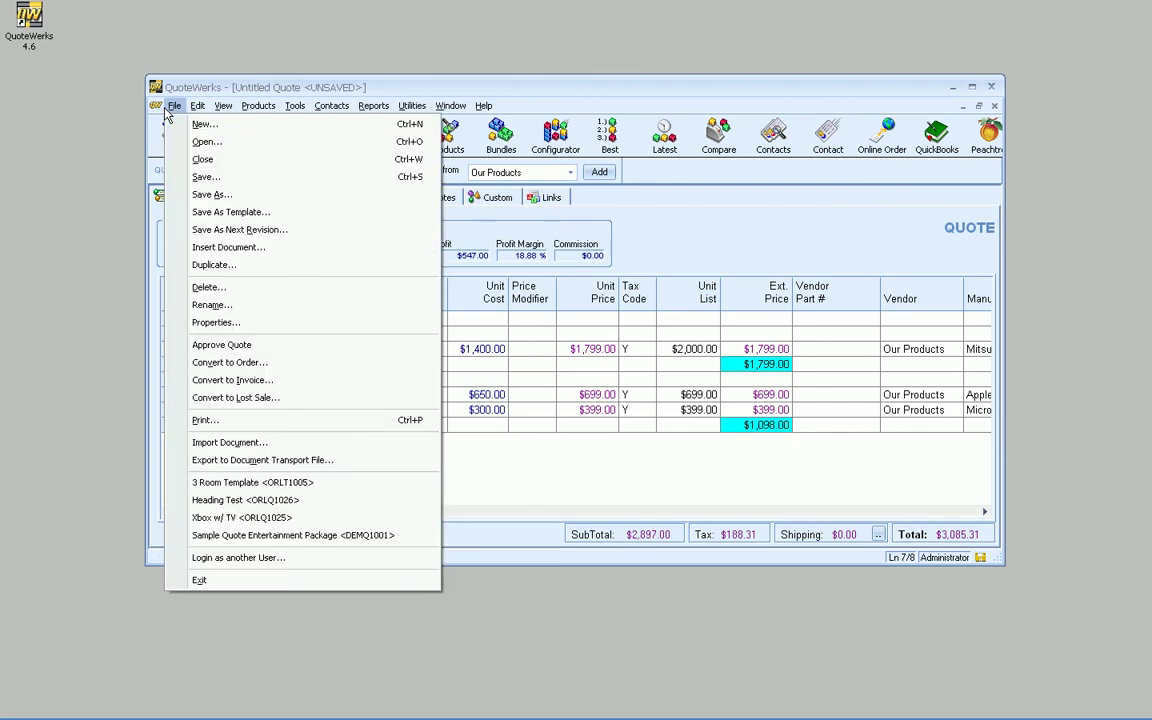
{"action": "left_click", "coordinate": [200, 124]}
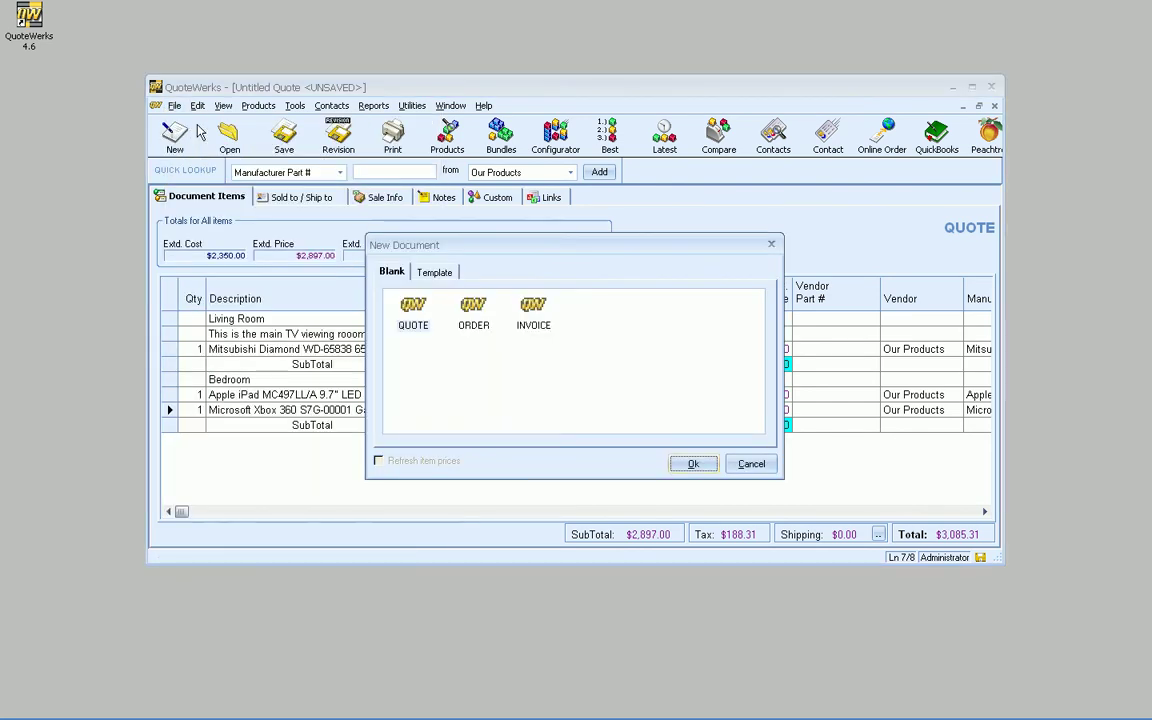
{"action": "left_click", "coordinate": [434, 271]}
{"action": "left_click", "coordinate": [449, 311]}
{"action": "double_click", "coordinate": [449, 311]}
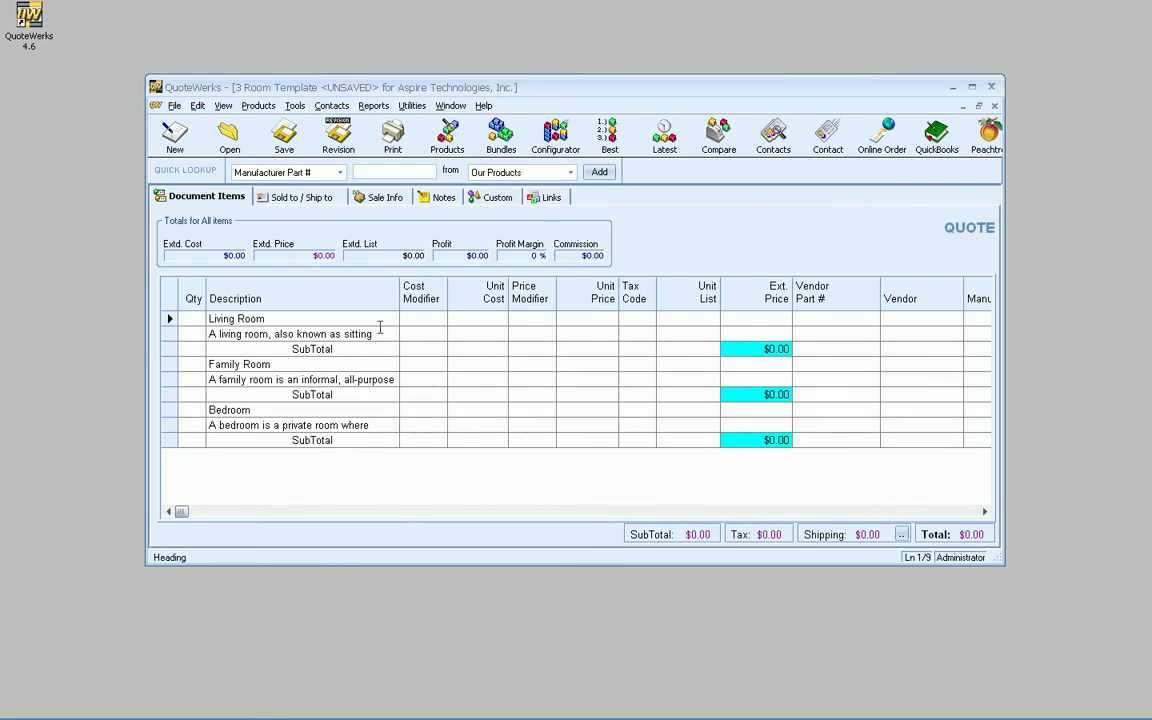
- Preview the new quote with the Quote (Etilize & Recurring) incl Cover layout, then close it
{"action": "left_click", "coordinate": [392, 150]}
{"action": "left_click", "coordinate": [600, 280]}
{"action": "left_click", "coordinate": [725, 210]}
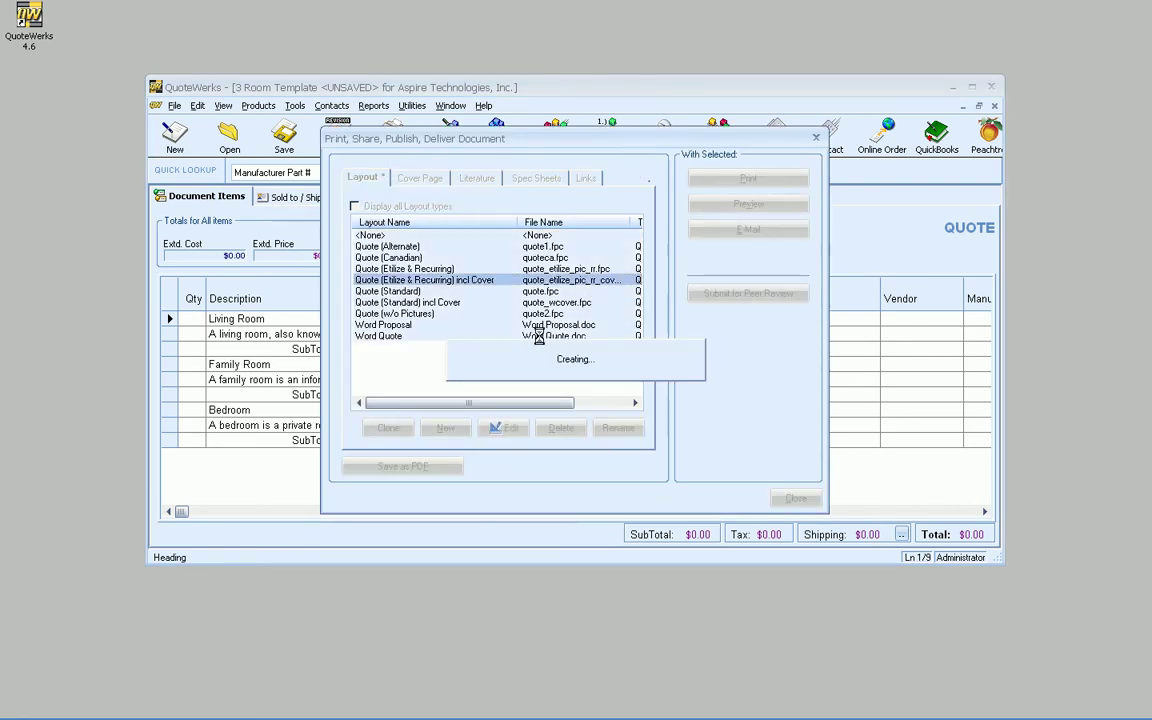
{"action": "scroll", "coordinate": [532, 355], "scroll_direction": "down", "scroll_amount": 5}
{"action": "scroll", "coordinate": [630, 333], "scroll_direction": "down", "scroll_amount": 1}
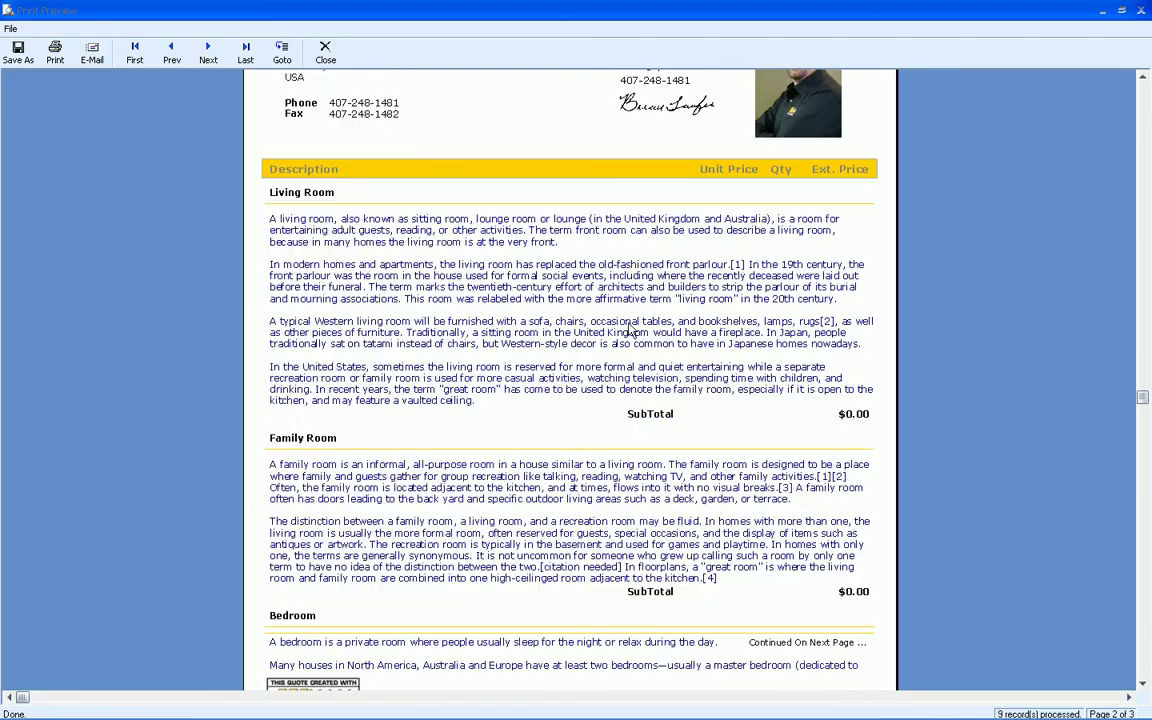
{"action": "scroll", "coordinate": [630, 333], "scroll_direction": "up", "scroll_amount": 2}
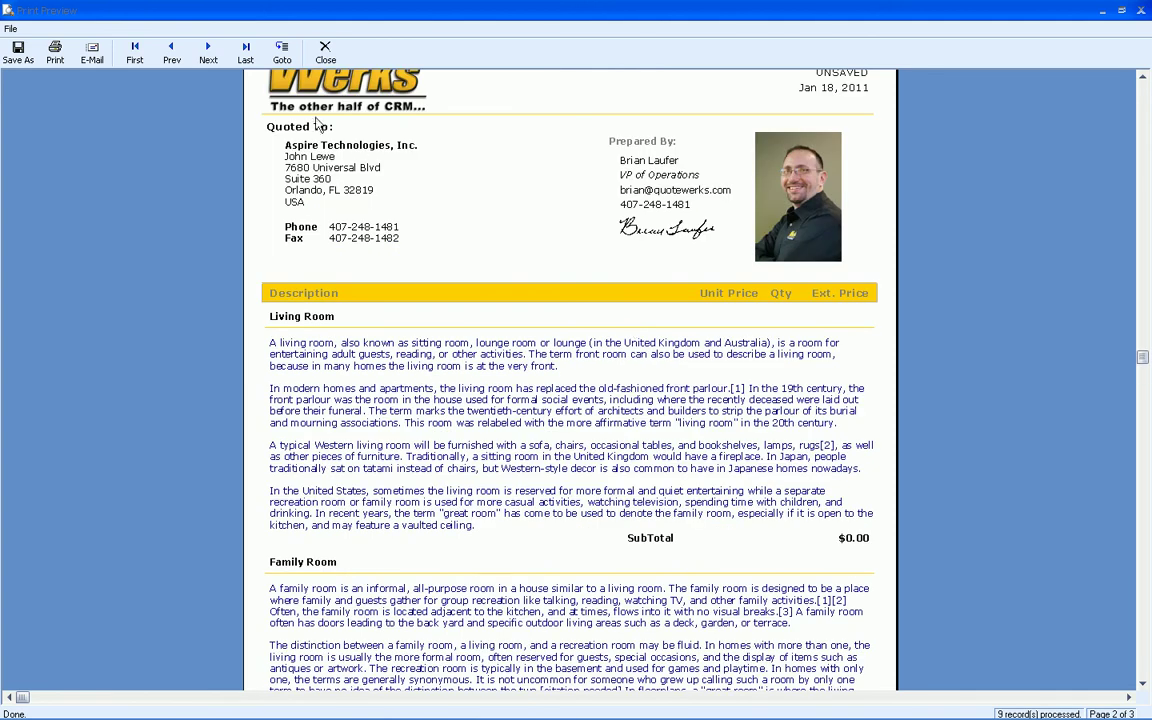
{"action": "left_click", "coordinate": [322, 52]}
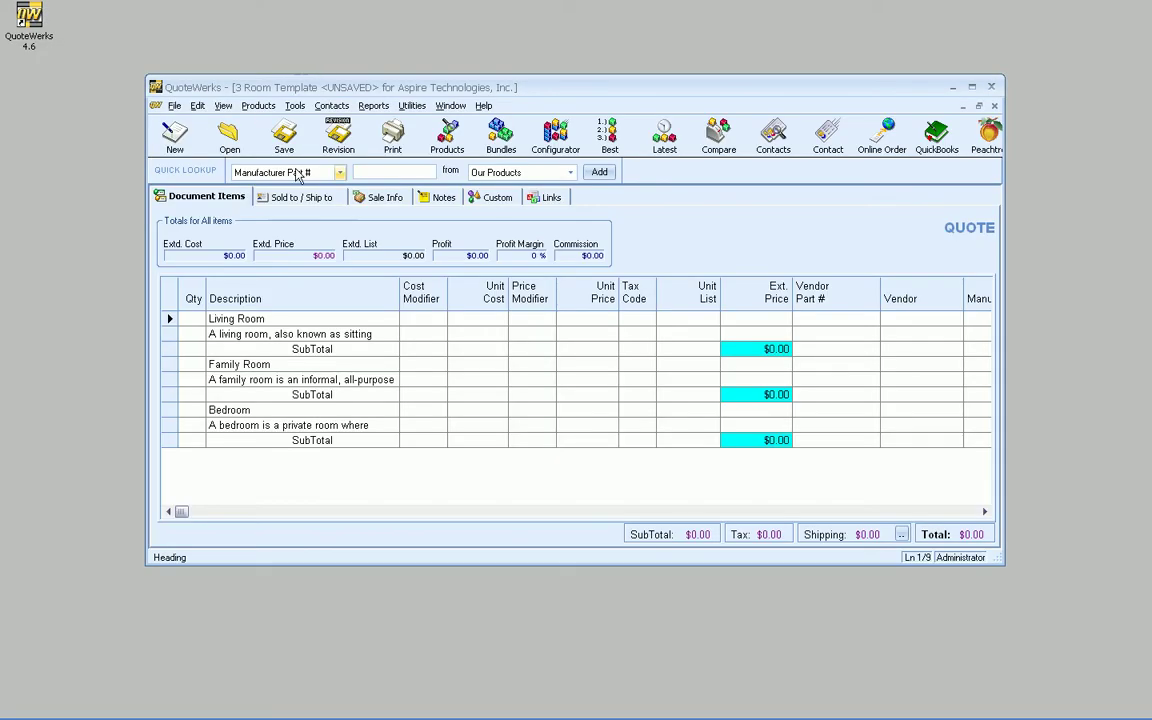
- Select the Bedroom heading through its subtotal and delete the three lines, confirming with Yes
{"action": "left_click", "coordinate": [240, 336]}
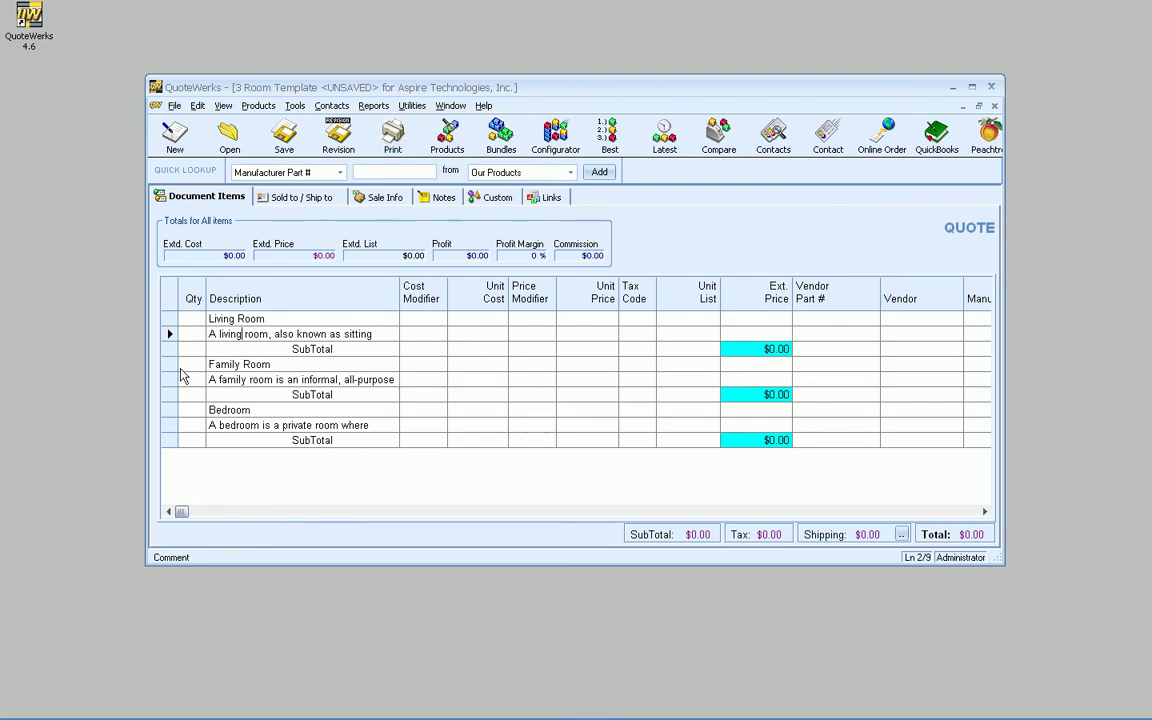
{"action": "left_click", "coordinate": [168, 410]}
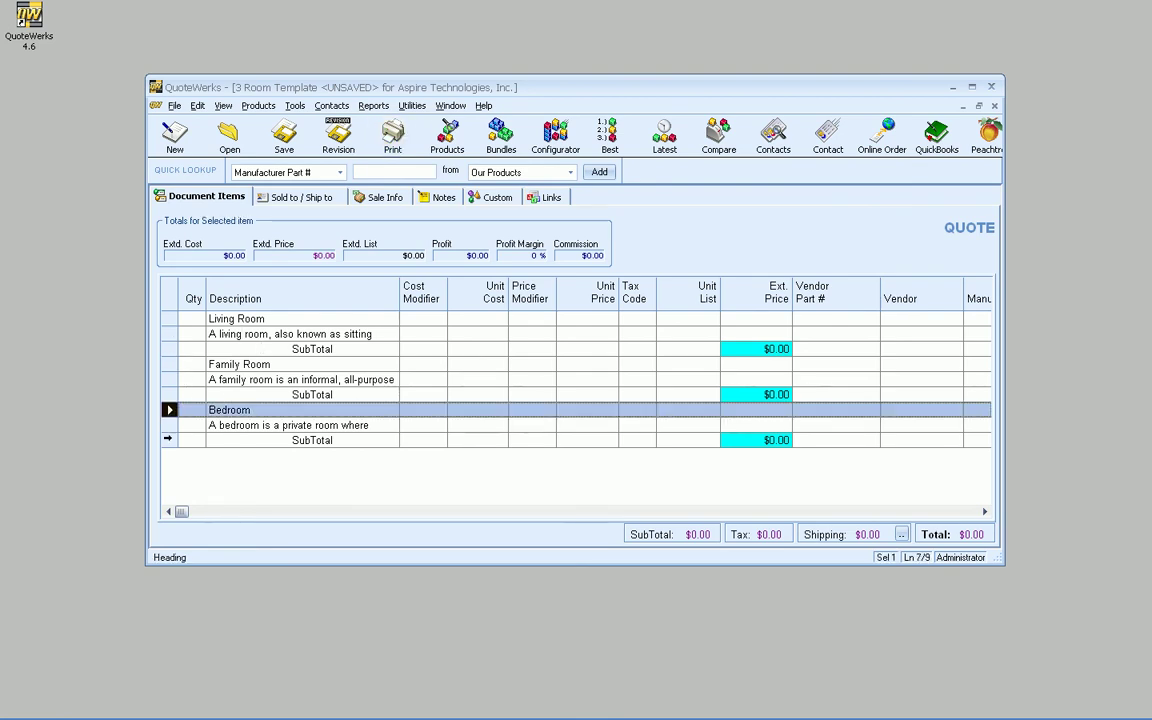
{"action": "left_click", "coordinate": [168, 440], "text": "shift"}
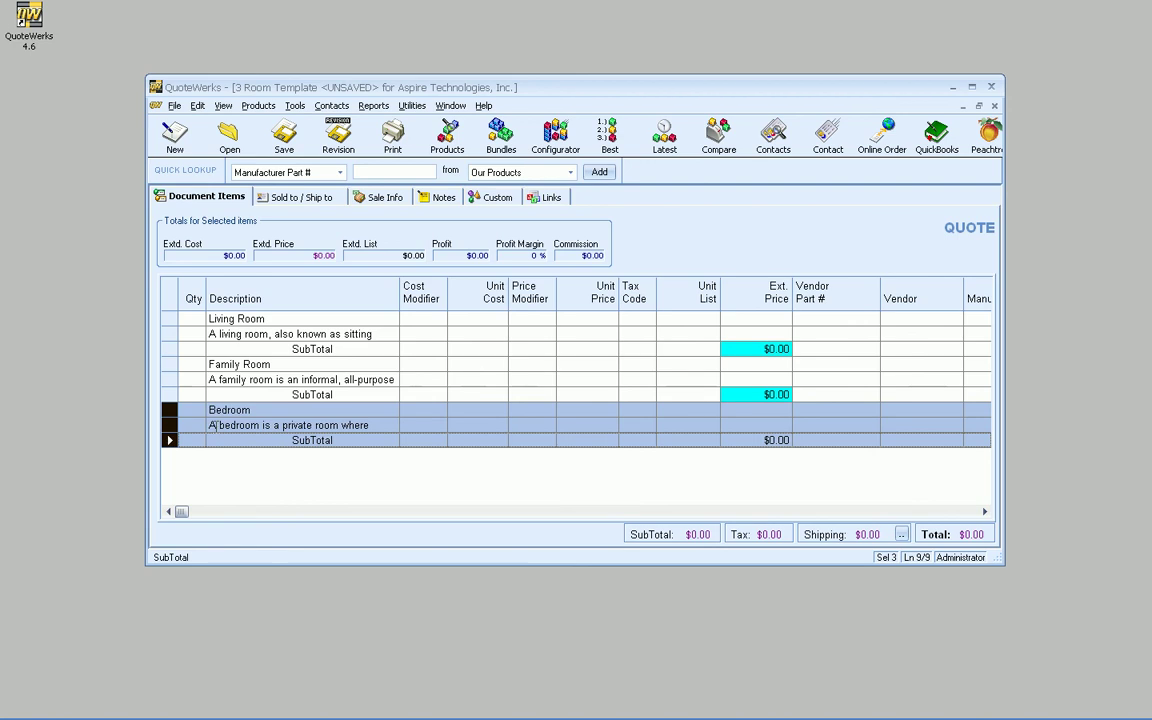
{"action": "key", "text": "Delete"}
{"action": "left_click", "coordinate": [472, 419]}
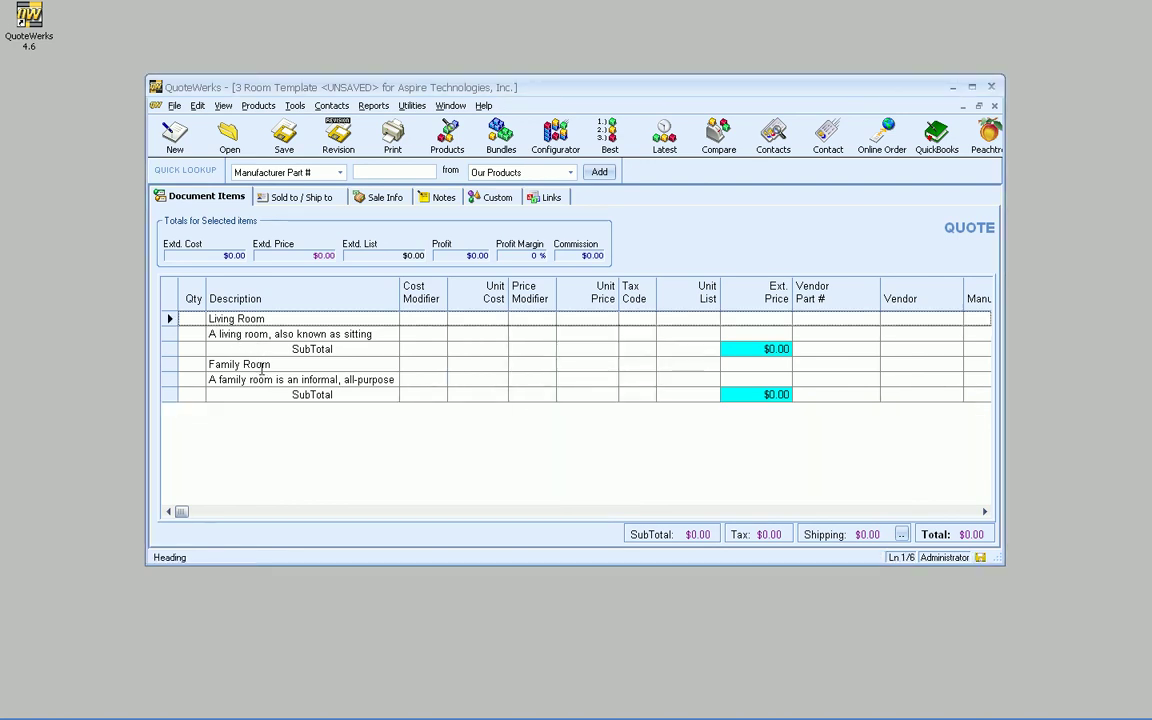
- Add the 73" Mitsubishi WD-73838 TV and Xbox 360 from Specials under the Living Room heading
{"action": "left_click", "coordinate": [447, 135]}
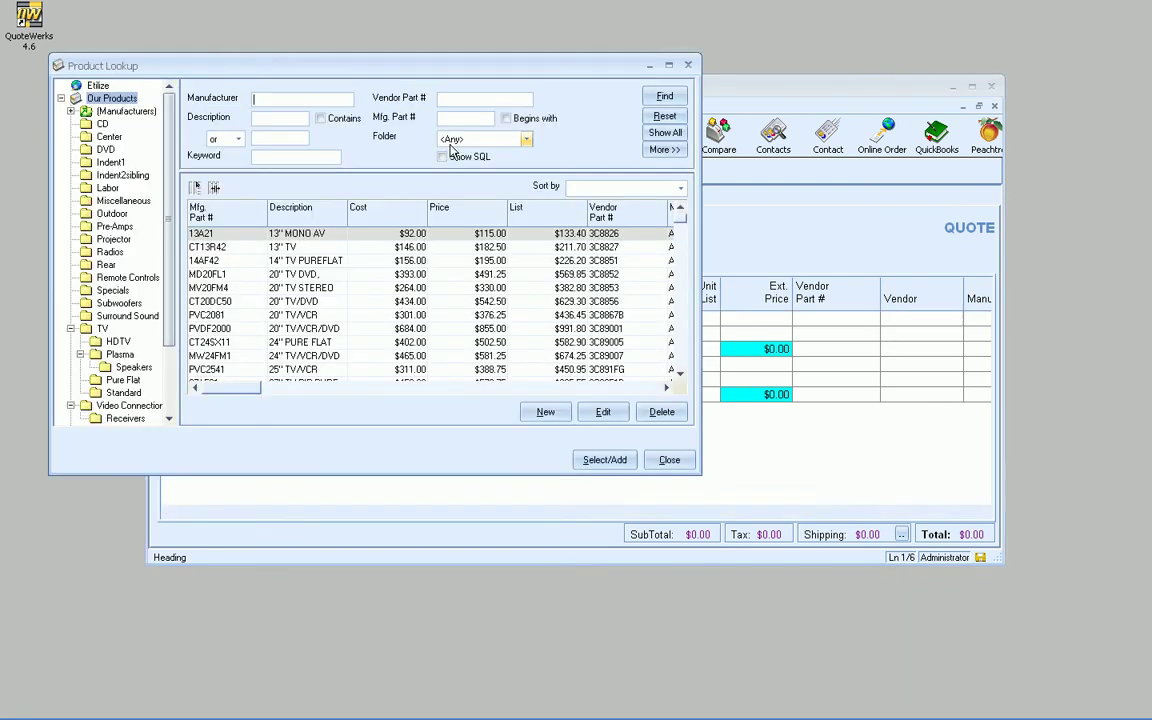
{"action": "left_click", "coordinate": [105, 289]}
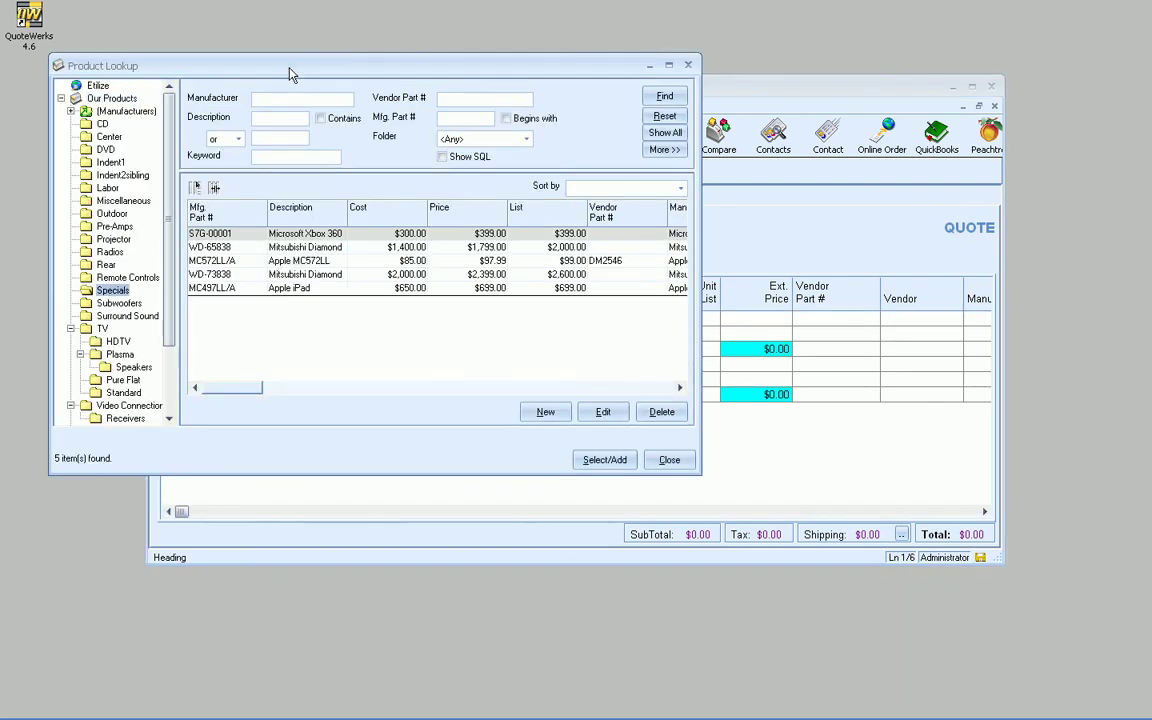
{"action": "left_click_drag", "start_coordinate": [293, 74], "coordinate": [445, 96]}
{"action": "left_click", "coordinate": [445, 296]}
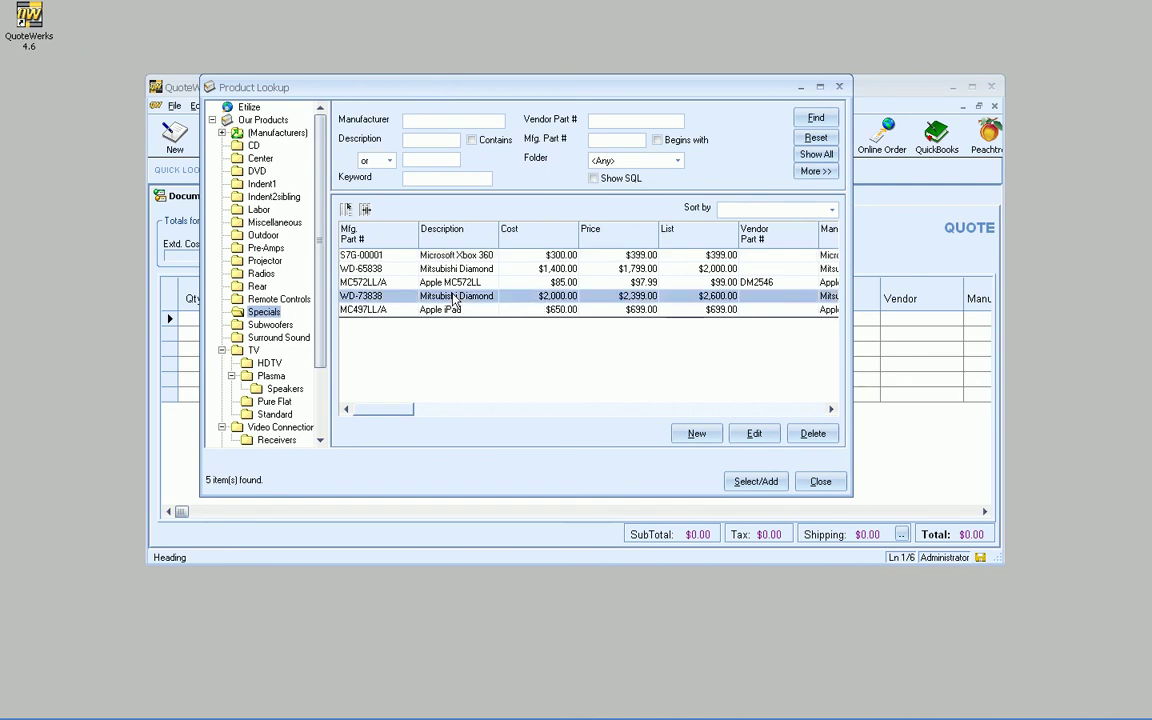
{"action": "double_click", "coordinate": [471, 298]}
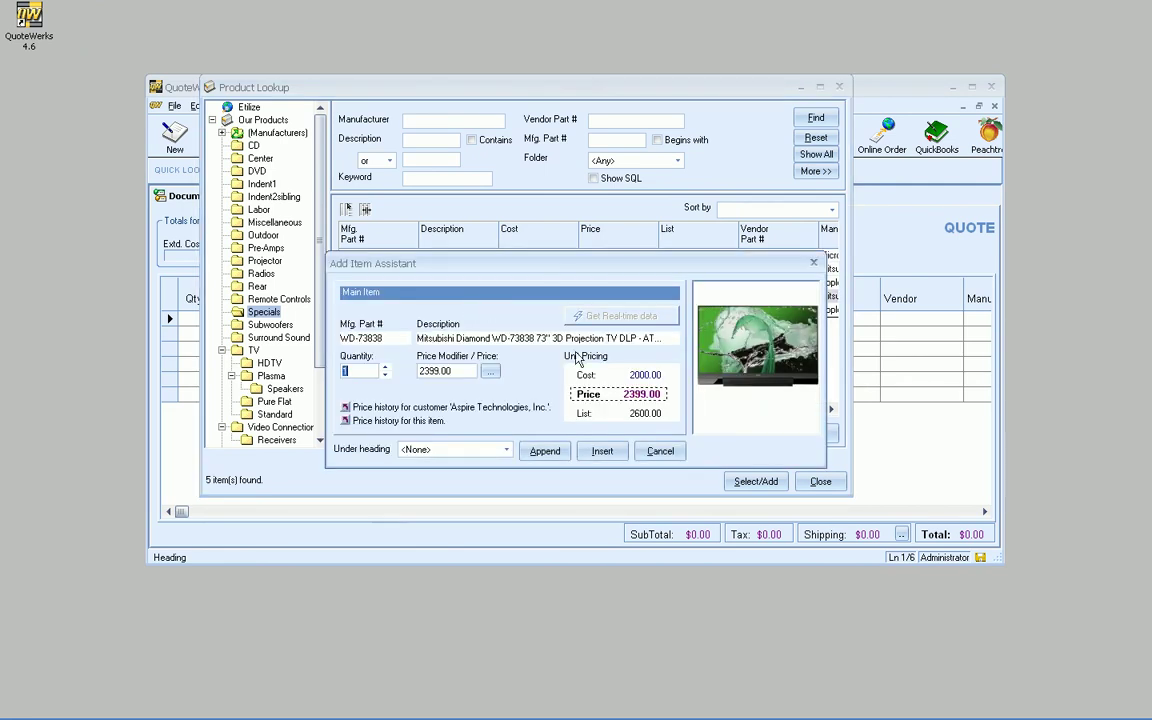
{"action": "left_click", "coordinate": [445, 449]}
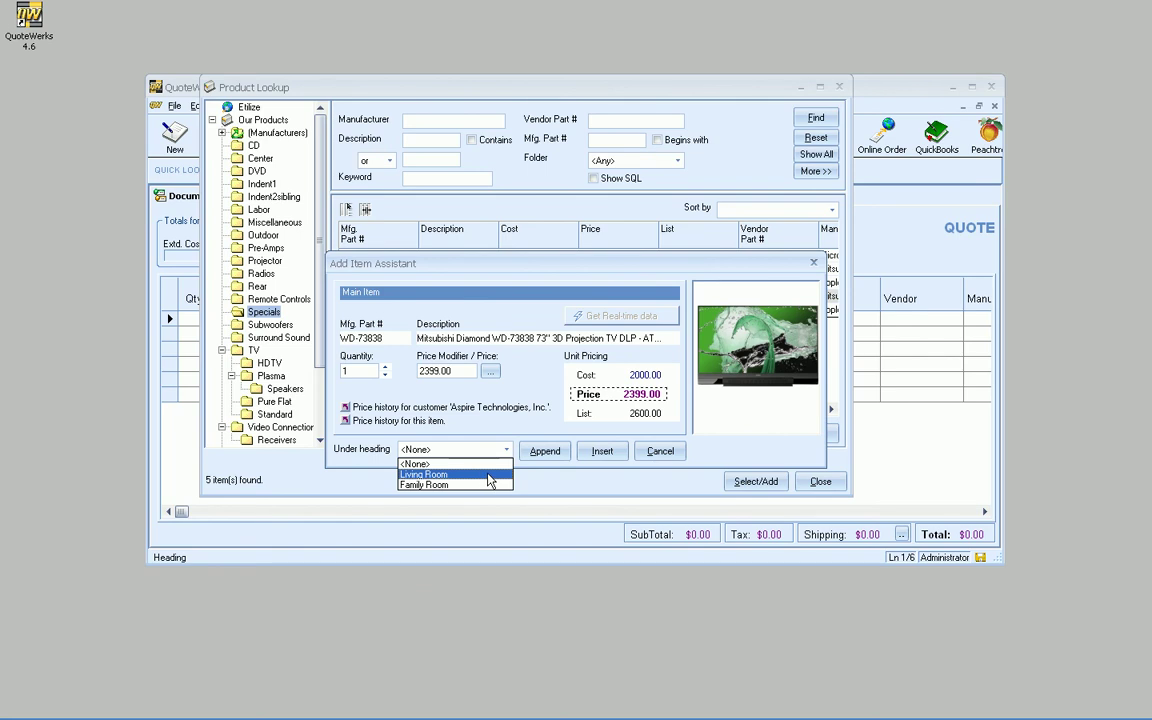
{"action": "left_click", "coordinate": [463, 474]}
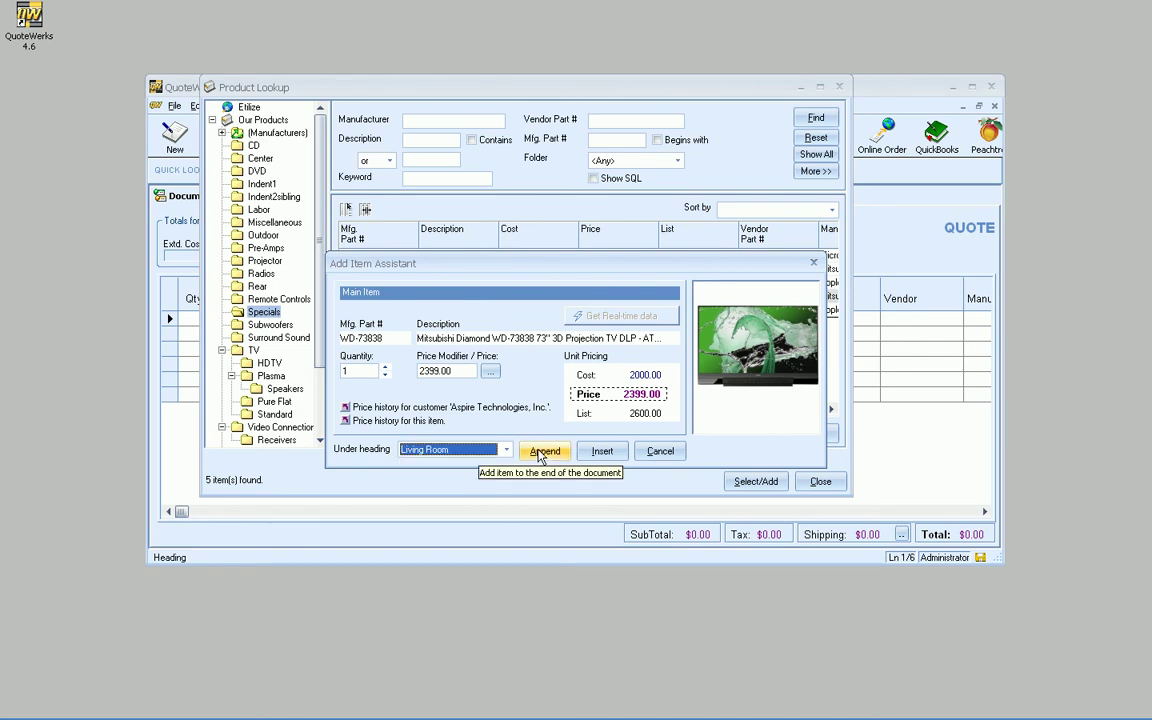
{"action": "left_click", "coordinate": [537, 456]}
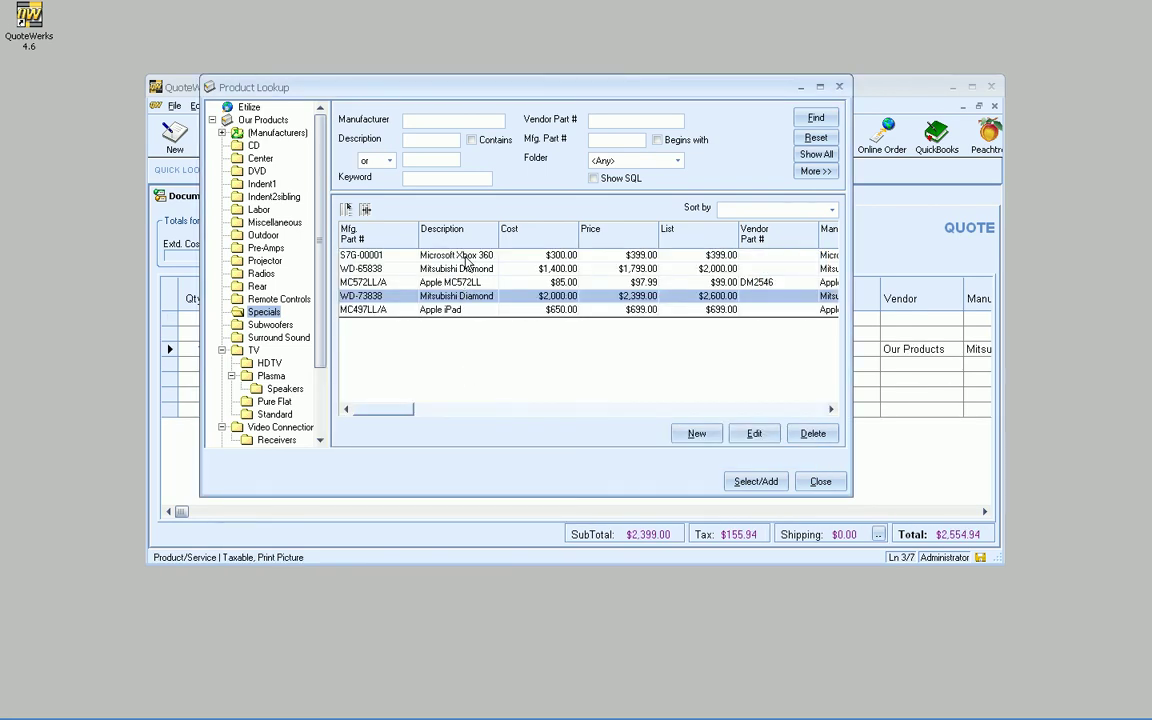
{"action": "double_click", "coordinate": [418, 255]}
{"action": "left_click", "coordinate": [494, 450]}
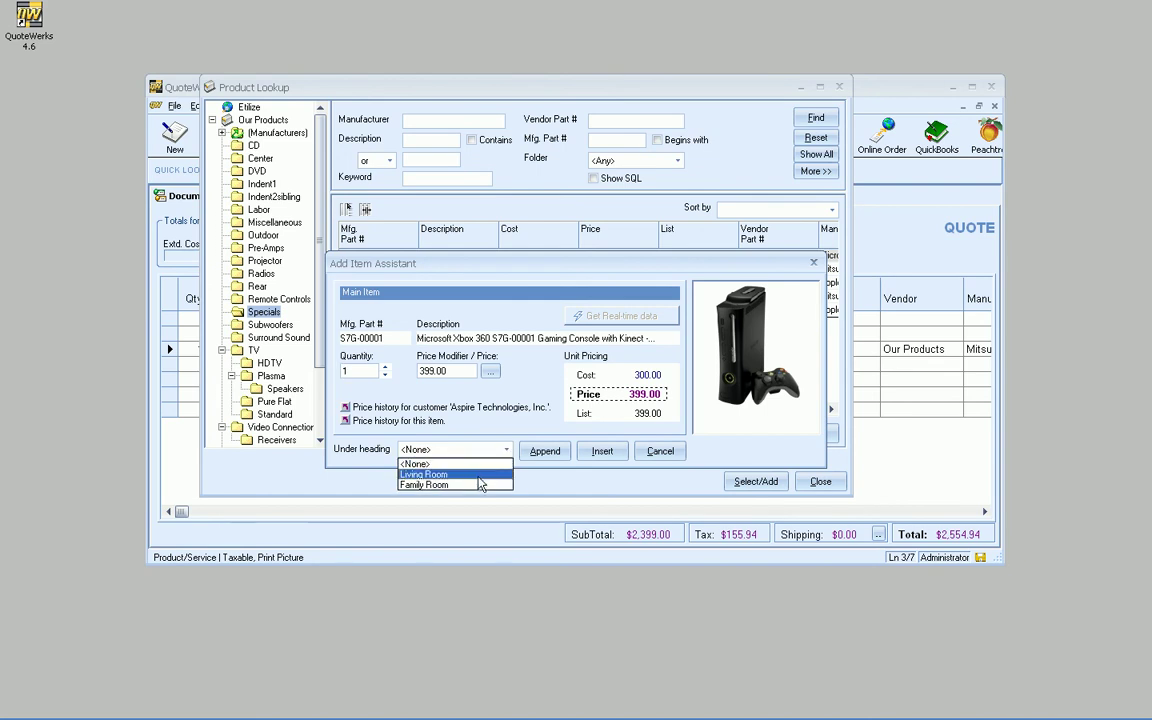
{"action": "left_click", "coordinate": [450, 474]}
{"action": "left_click", "coordinate": [545, 451]}
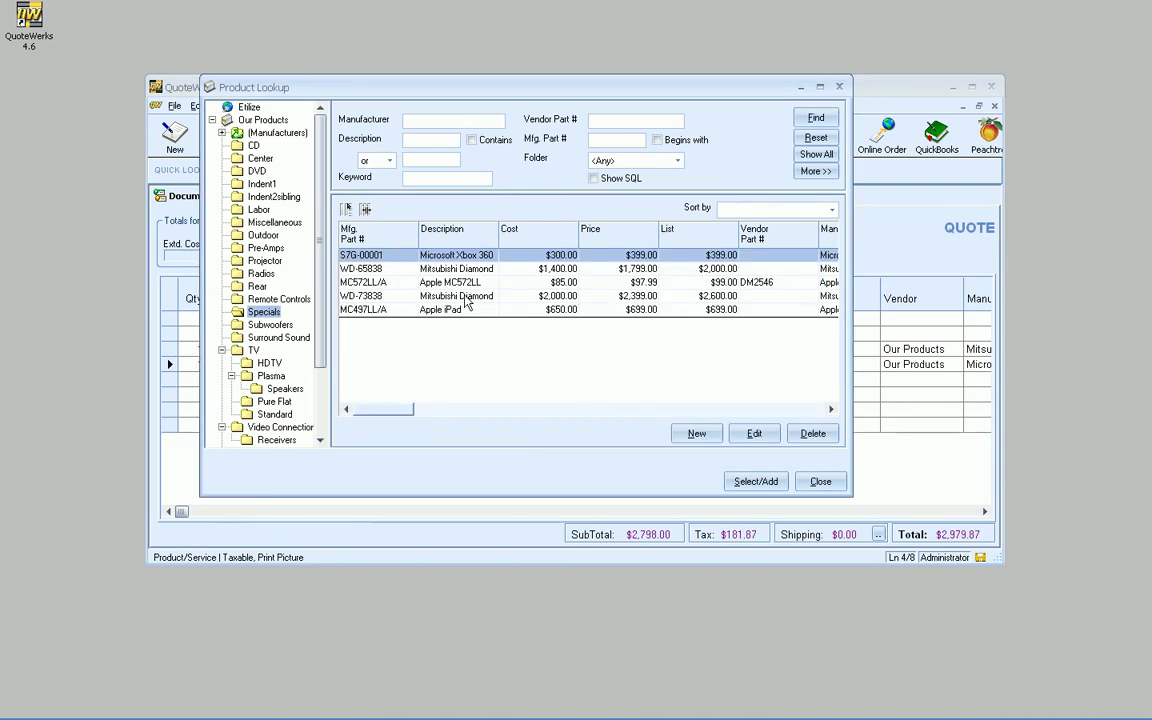
- Add the Apple iPad and 65" Mitsubishi WD-65838 TV under the Family Room heading
{"action": "left_click_drag", "start_coordinate": [346, 85], "coordinate": [316, 113]}
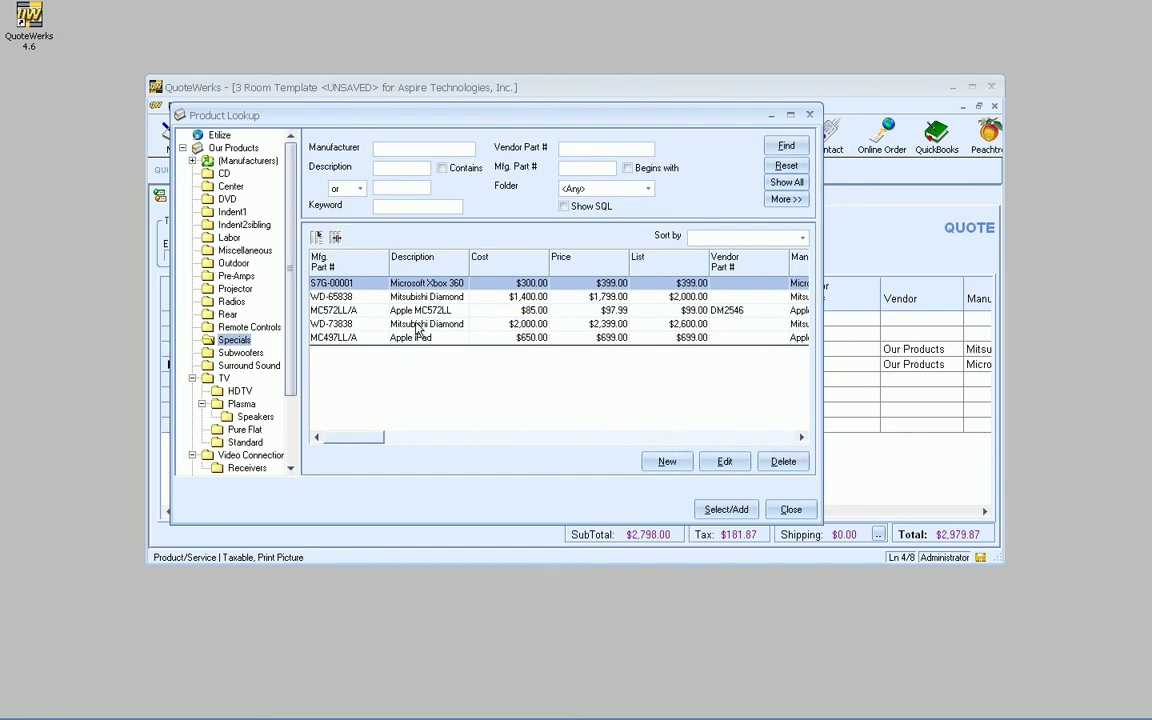
{"action": "double_click", "coordinate": [410, 337]}
{"action": "left_click", "coordinate": [505, 449]}
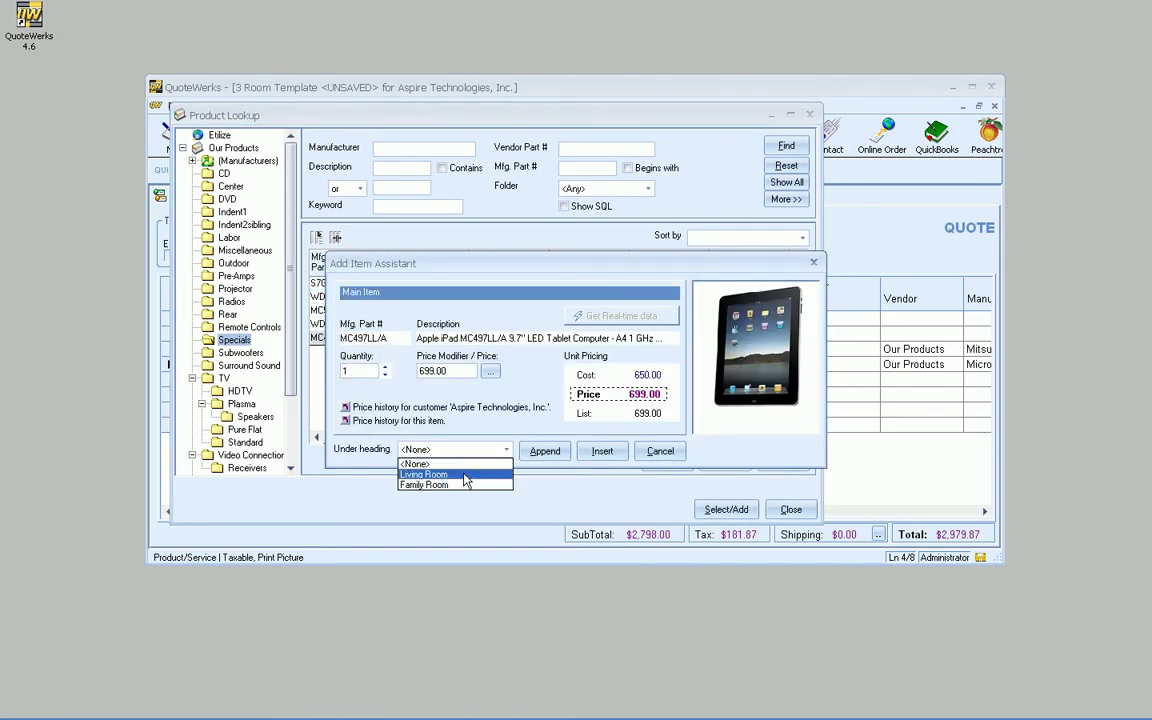
{"action": "left_click", "coordinate": [440, 482]}
{"action": "left_click", "coordinate": [545, 451]}
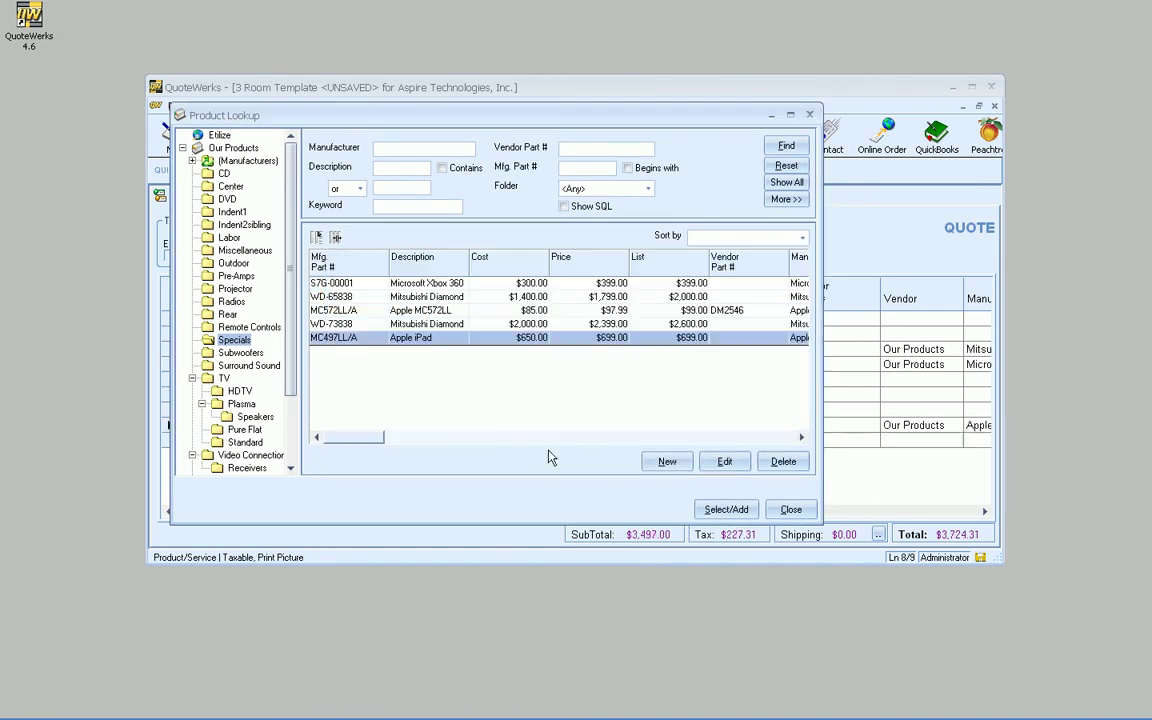
{"action": "left_click", "coordinate": [416, 327]}
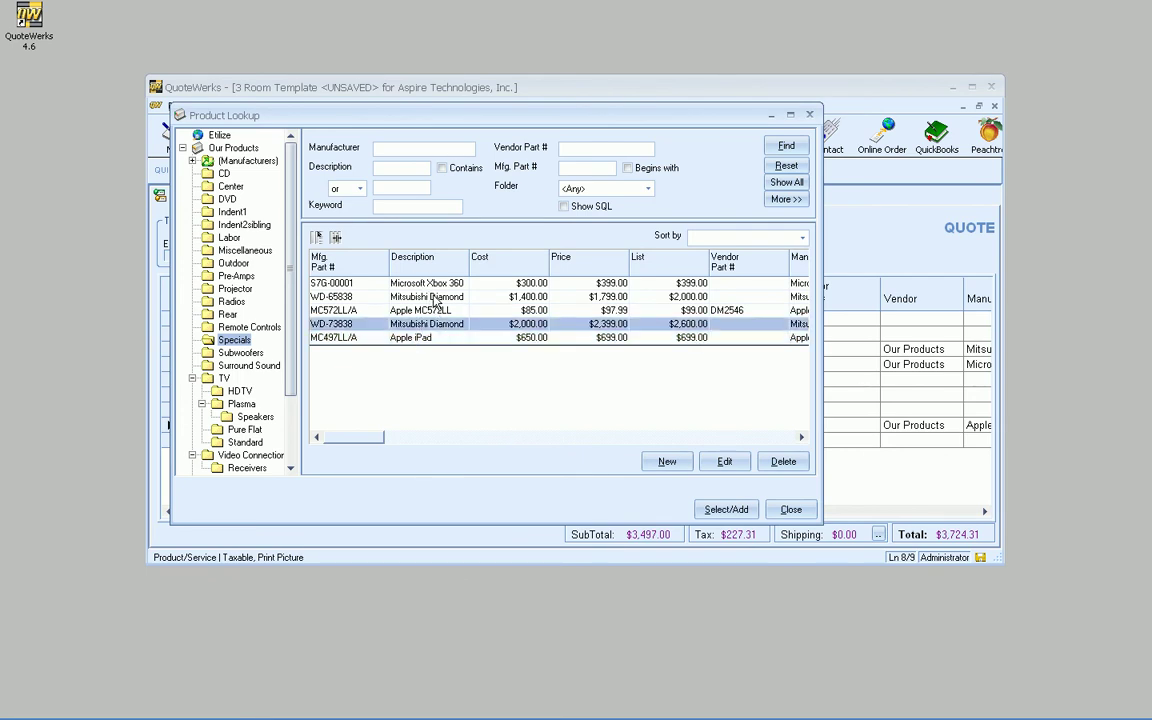
{"action": "double_click", "coordinate": [430, 297]}
{"action": "left_click", "coordinate": [440, 449]}
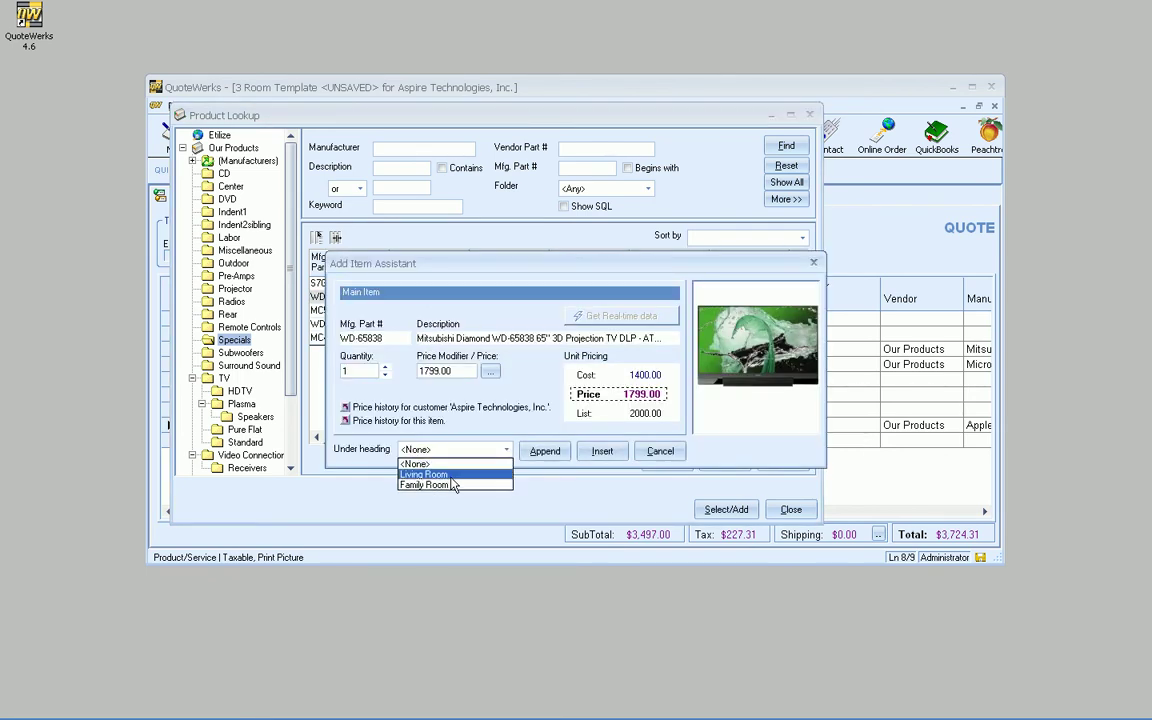
{"action": "left_click", "coordinate": [450, 486]}
{"action": "left_click", "coordinate": [545, 451]}
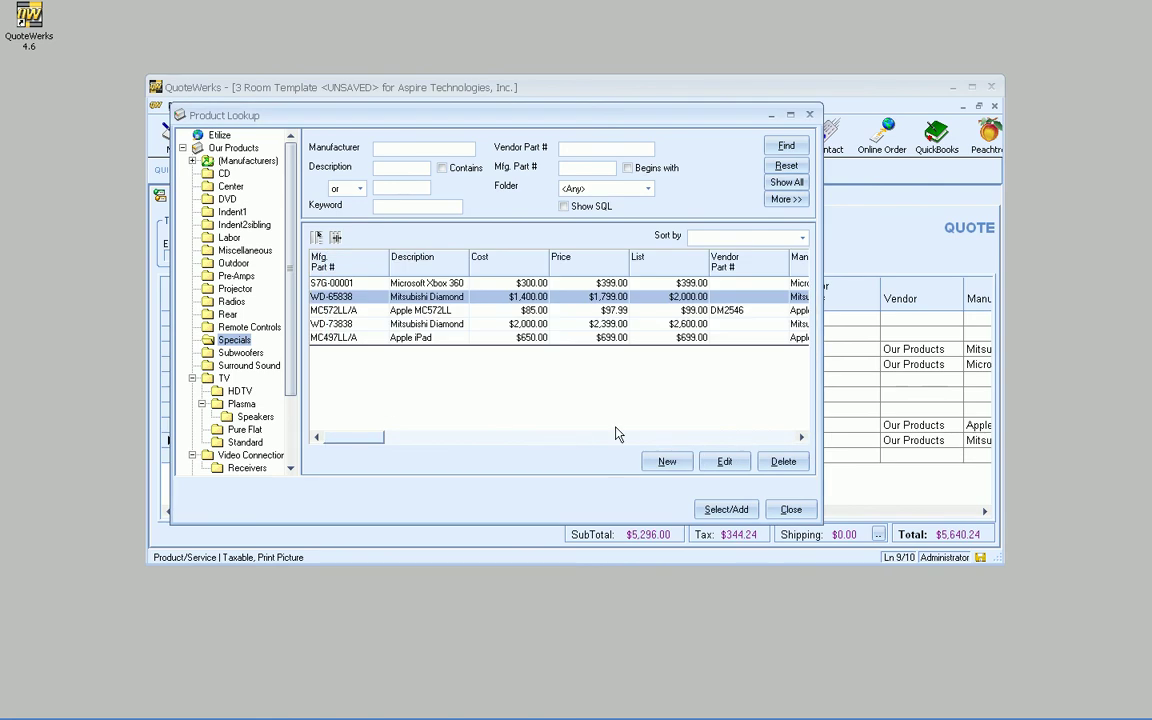
{"action": "left_click", "coordinate": [790, 509]}
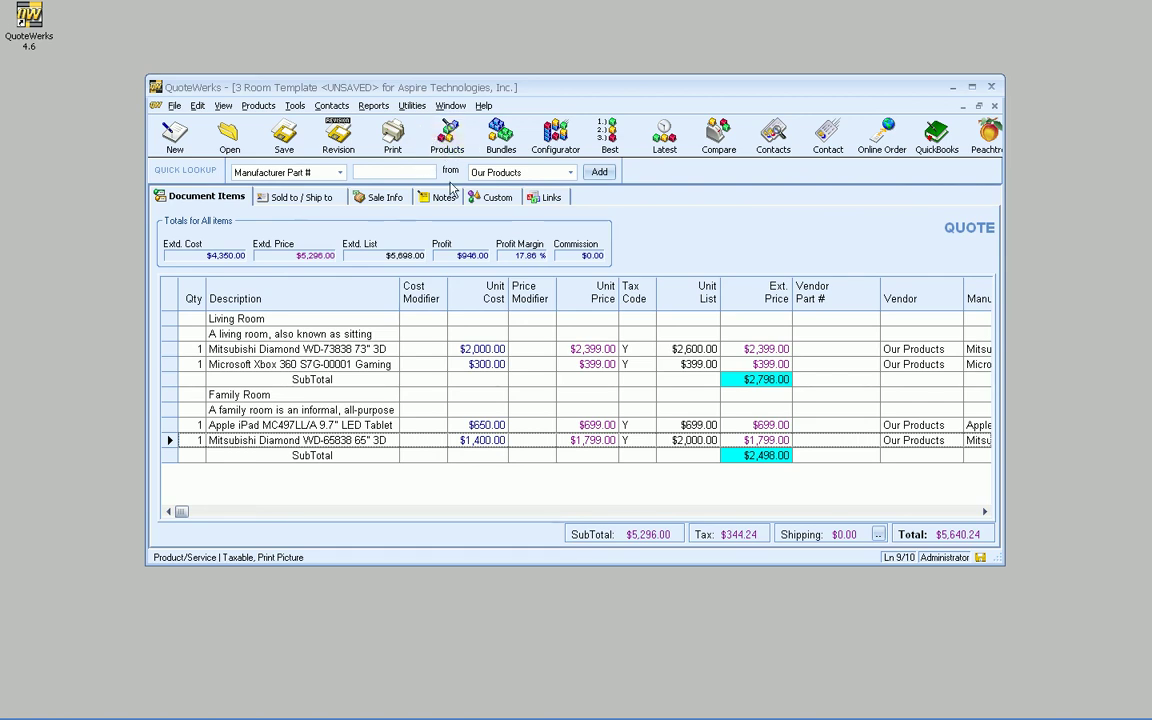
- Append the Apple MC572LL from the Specials folder at $97.99 with no heading, ending the quote
{"action": "left_click", "coordinate": [441, 147]}
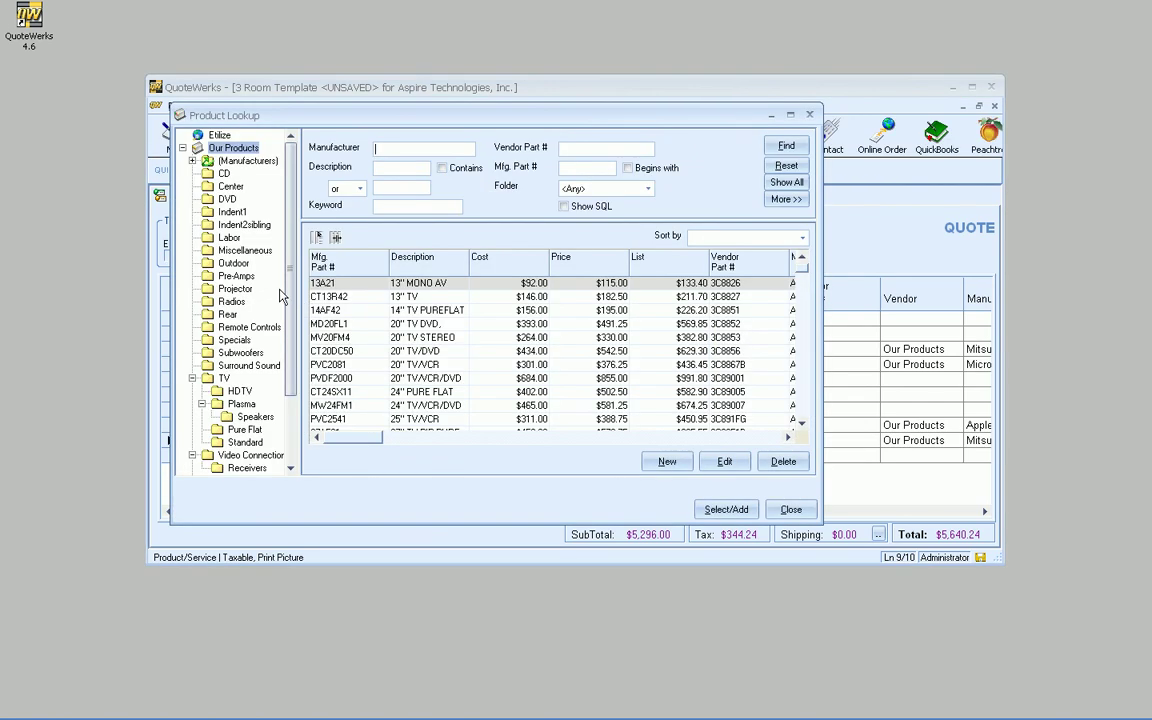
{"action": "left_click", "coordinate": [233, 341]}
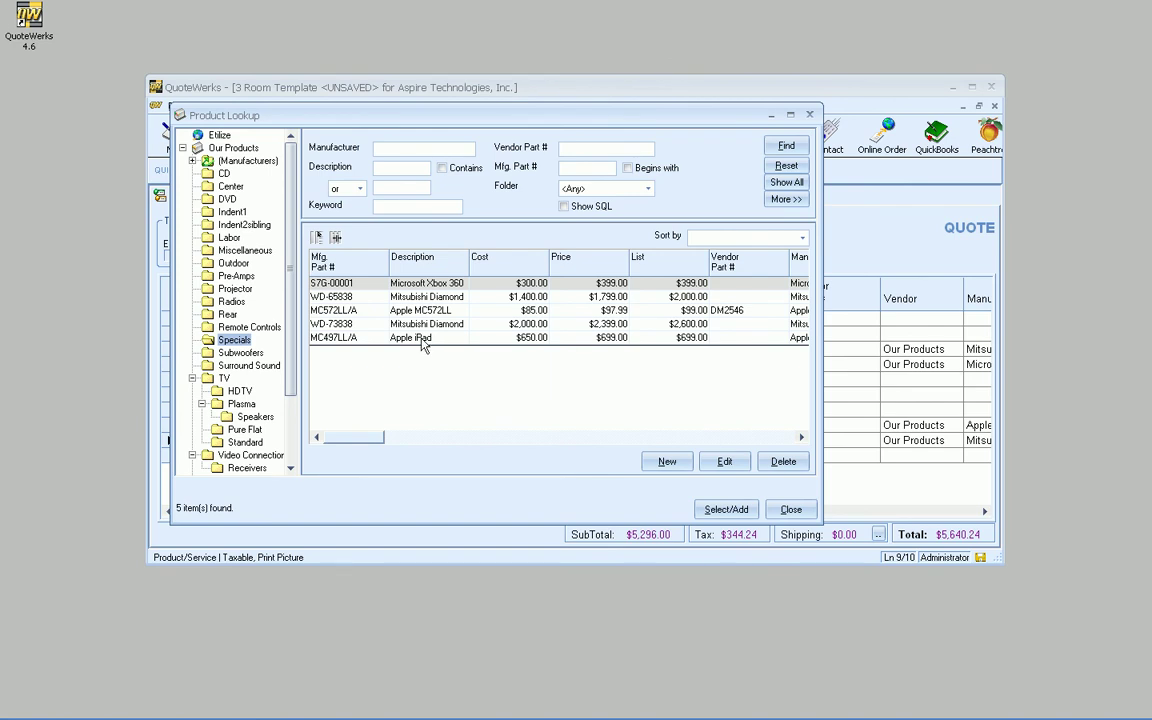
{"action": "double_click", "coordinate": [428, 315]}
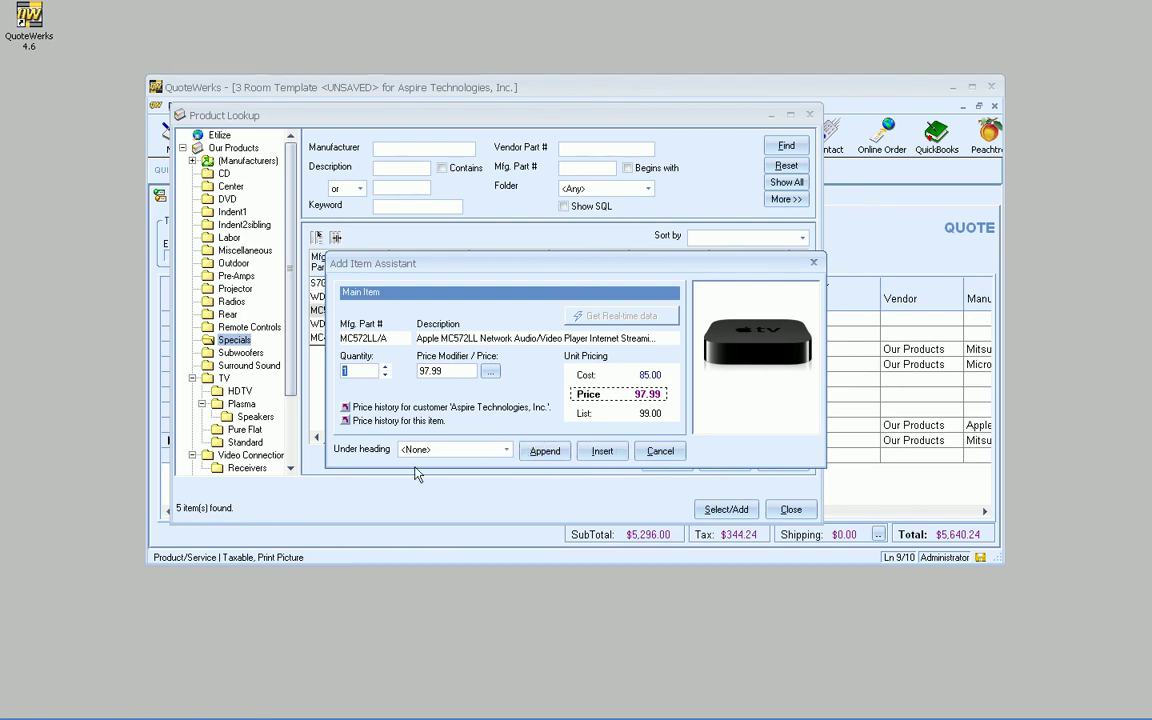
{"action": "left_click", "coordinate": [548, 452]}
{"action": "left_click", "coordinate": [980, 507]}
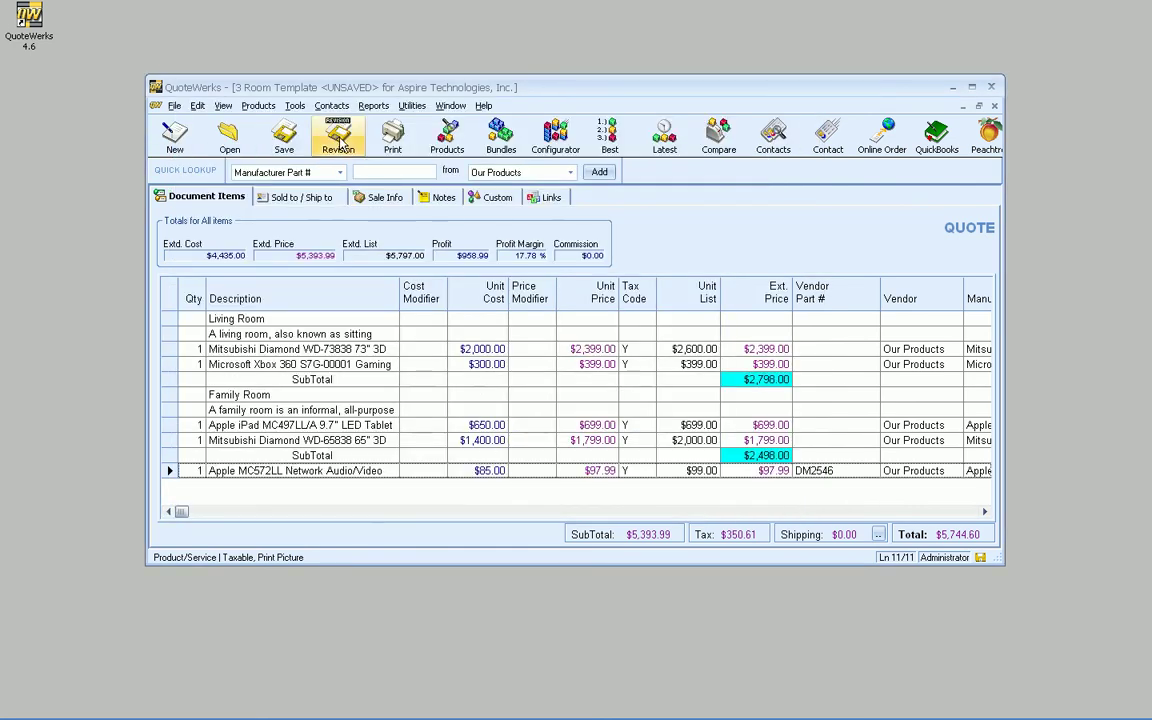
{"action": "left_click", "coordinate": [392, 135]}
{"action": "double_click", "coordinate": [527, 285]}
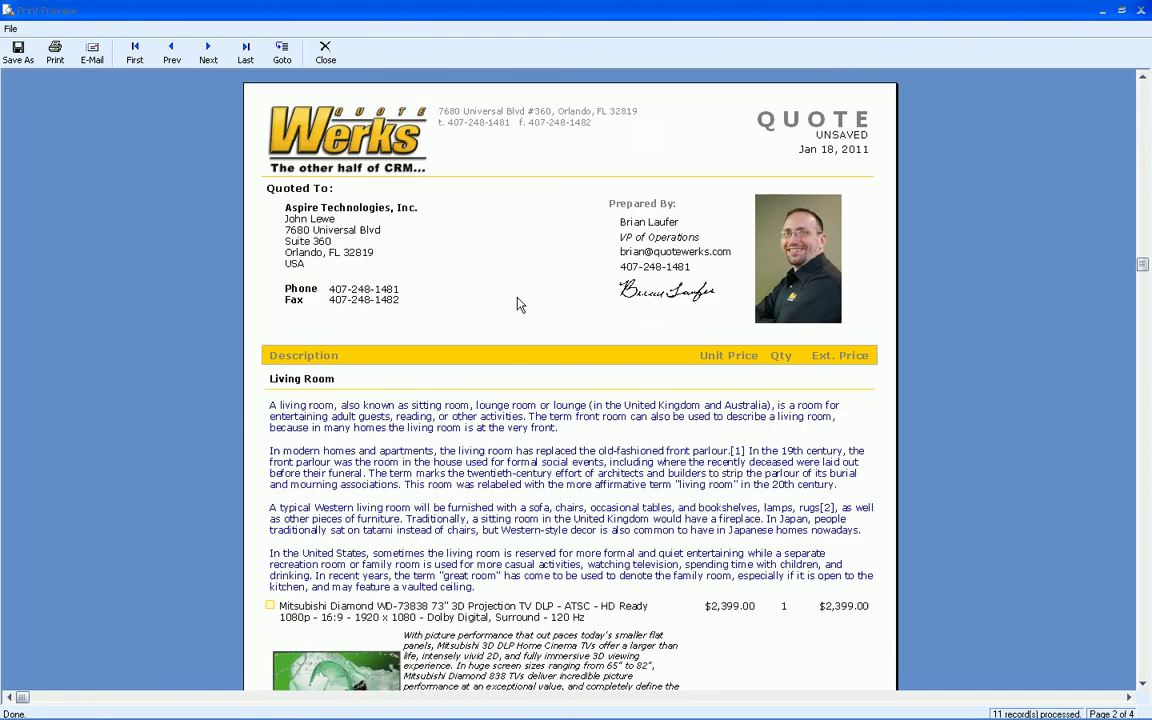
{"action": "scroll", "coordinate": [517, 305], "scroll_direction": "down", "scroll_amount": 2}
{"action": "scroll", "coordinate": [475, 405], "scroll_direction": "down", "scroll_amount": 1}
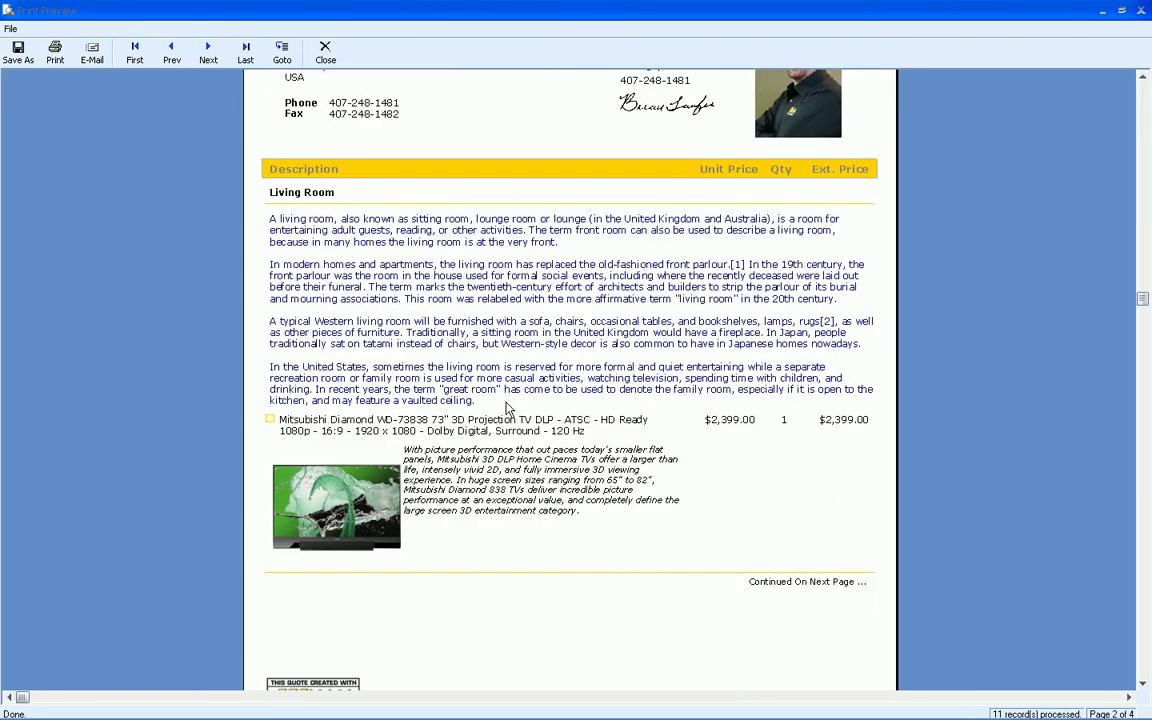
{"action": "scroll", "coordinate": [507, 408], "scroll_direction": "down", "scroll_amount": 4}
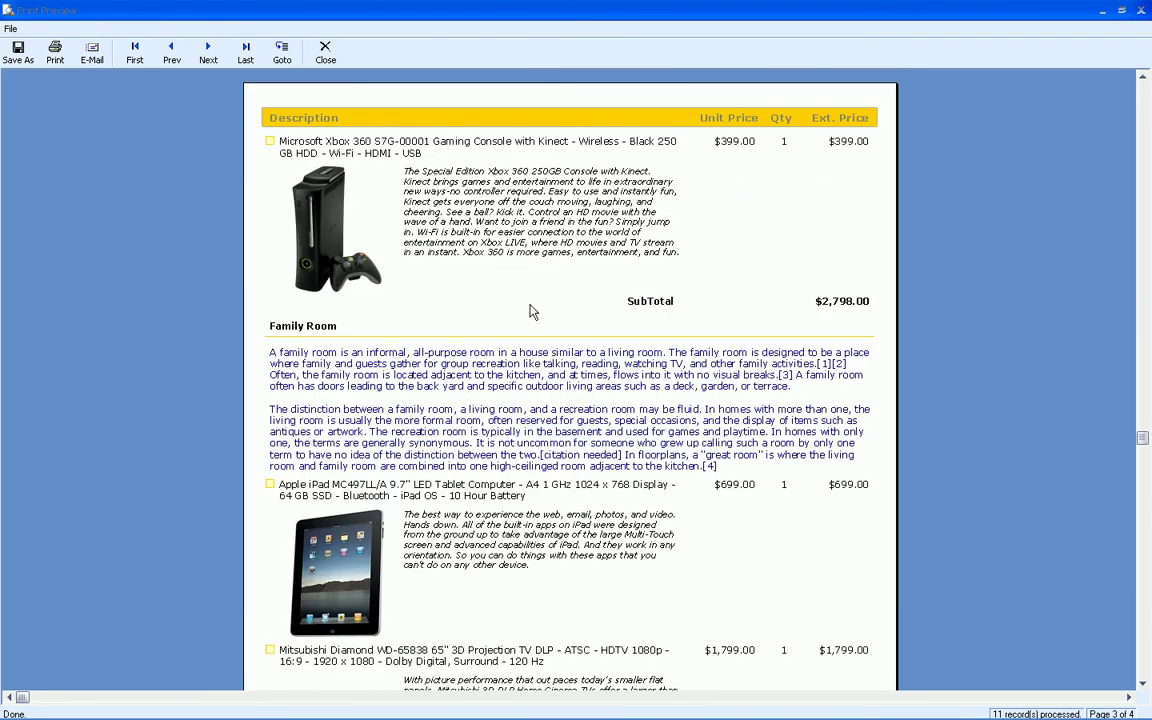
{"action": "scroll", "coordinate": [525, 300], "scroll_direction": "down", "scroll_amount": 2}
{"action": "scroll", "coordinate": [485, 262], "scroll_direction": "down", "scroll_amount": 1}
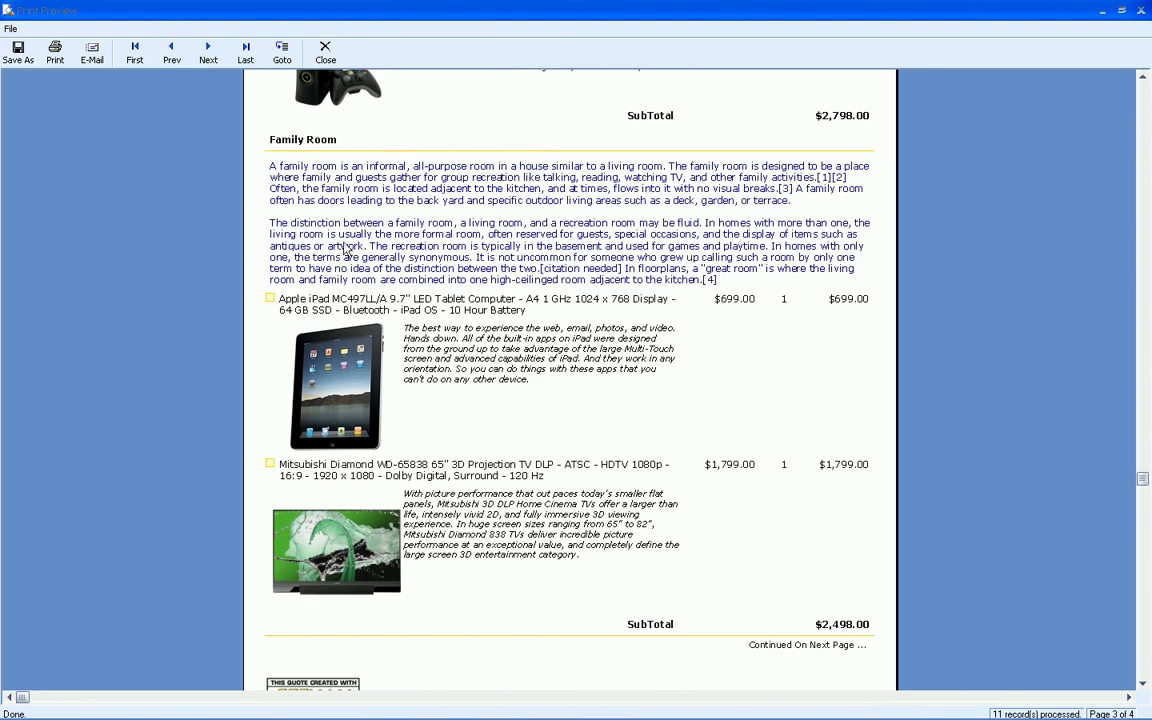
{"action": "scroll", "coordinate": [716, 548], "scroll_direction": "down", "scroll_amount": 1}
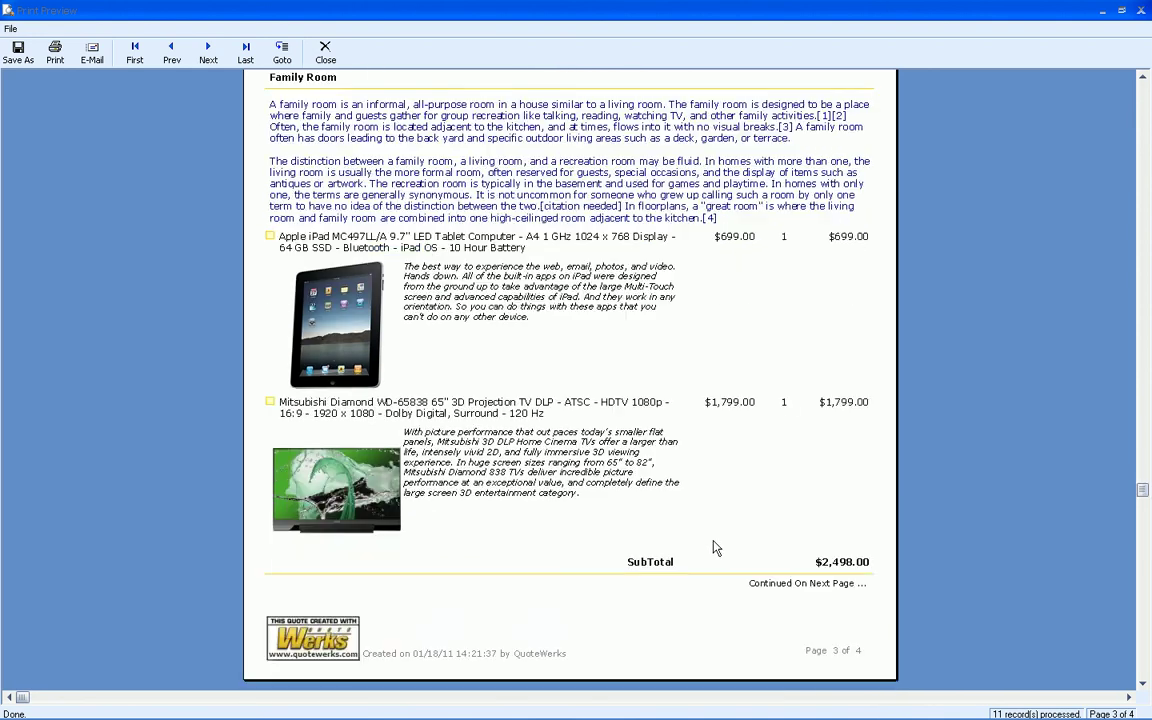
{"action": "scroll", "coordinate": [715, 545], "scroll_direction": "down", "scroll_amount": 1}
{"action": "scroll", "coordinate": [626, 240], "scroll_direction": "down", "scroll_amount": 2}
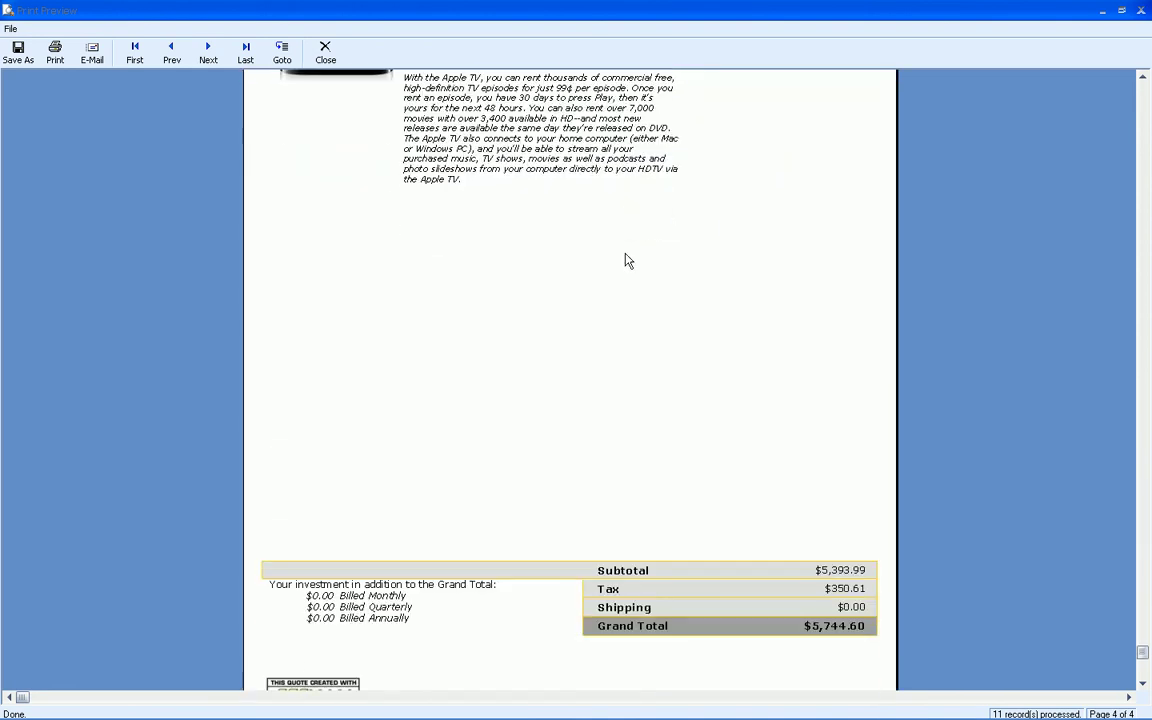
{"action": "left_click", "coordinate": [325, 50]}
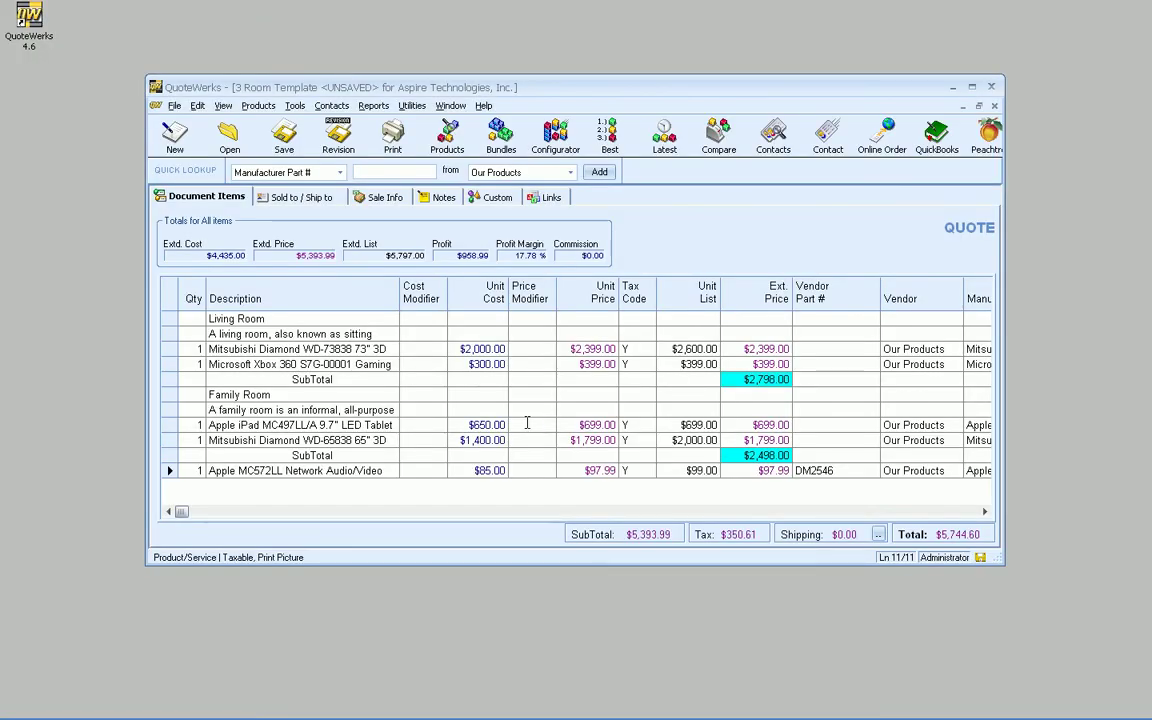